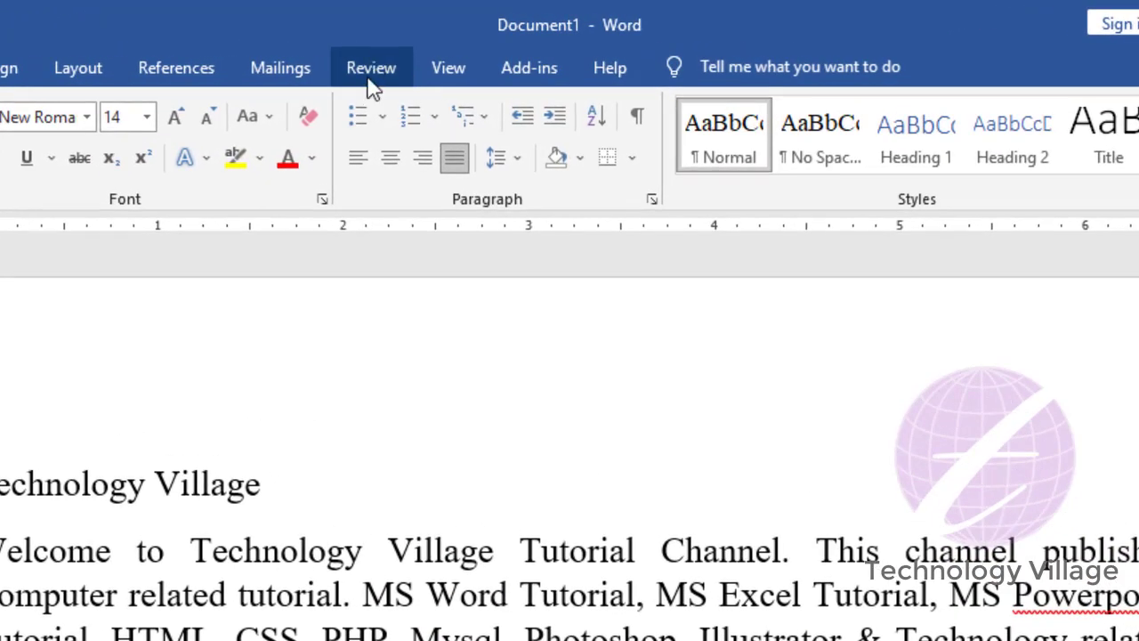
Switch on Track Changes from the Review tab so every later edit is recorded
click(372, 86)
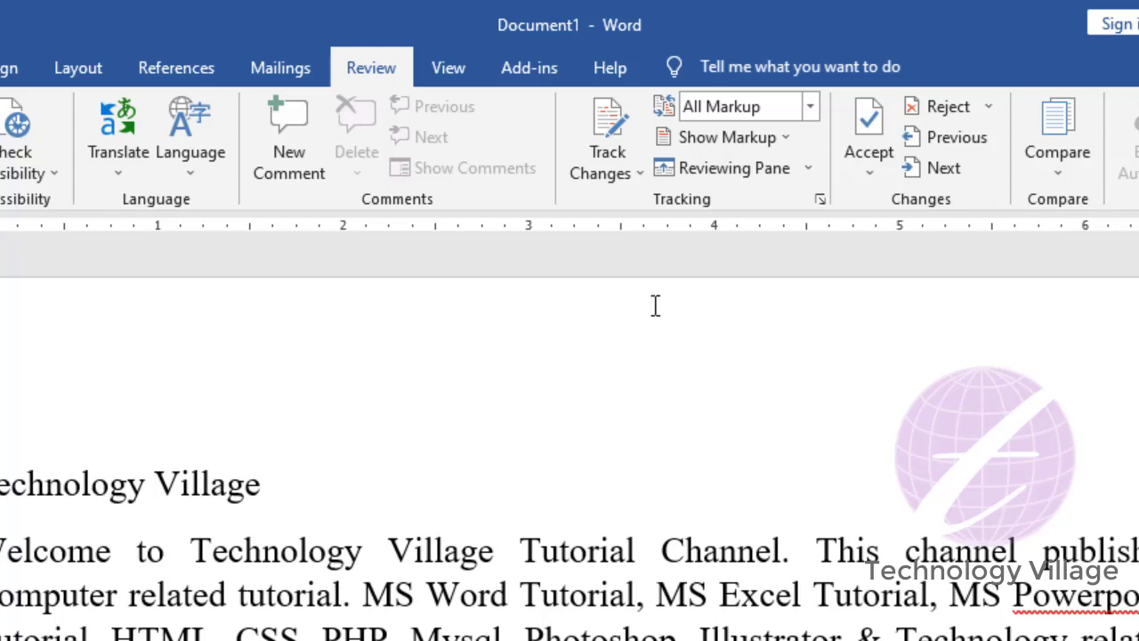
click(614, 170)
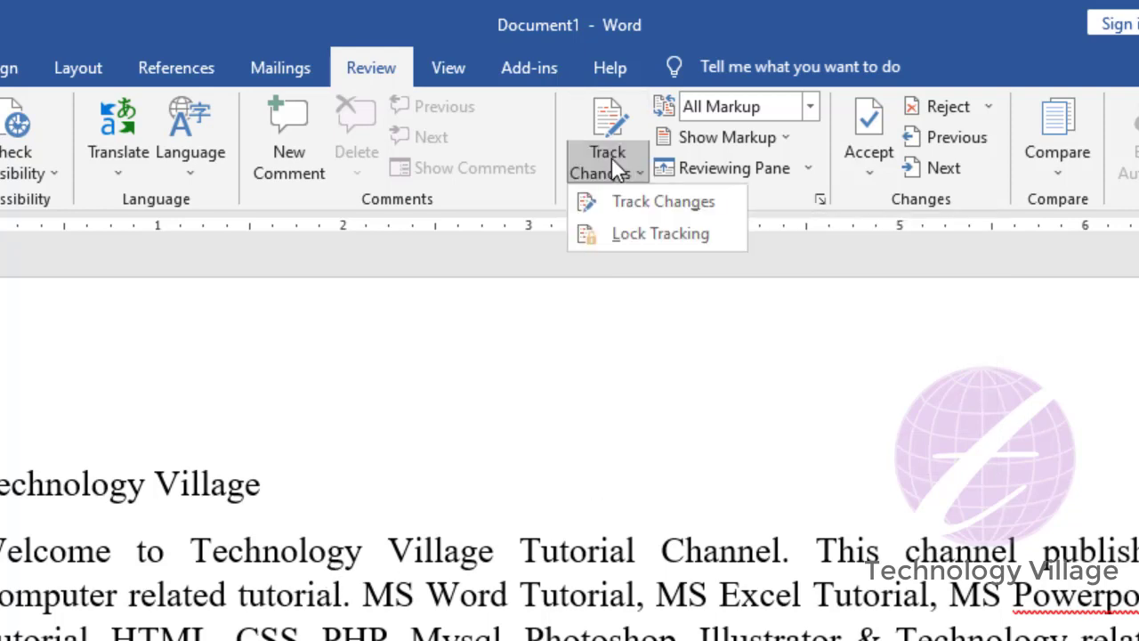
click(662, 203)
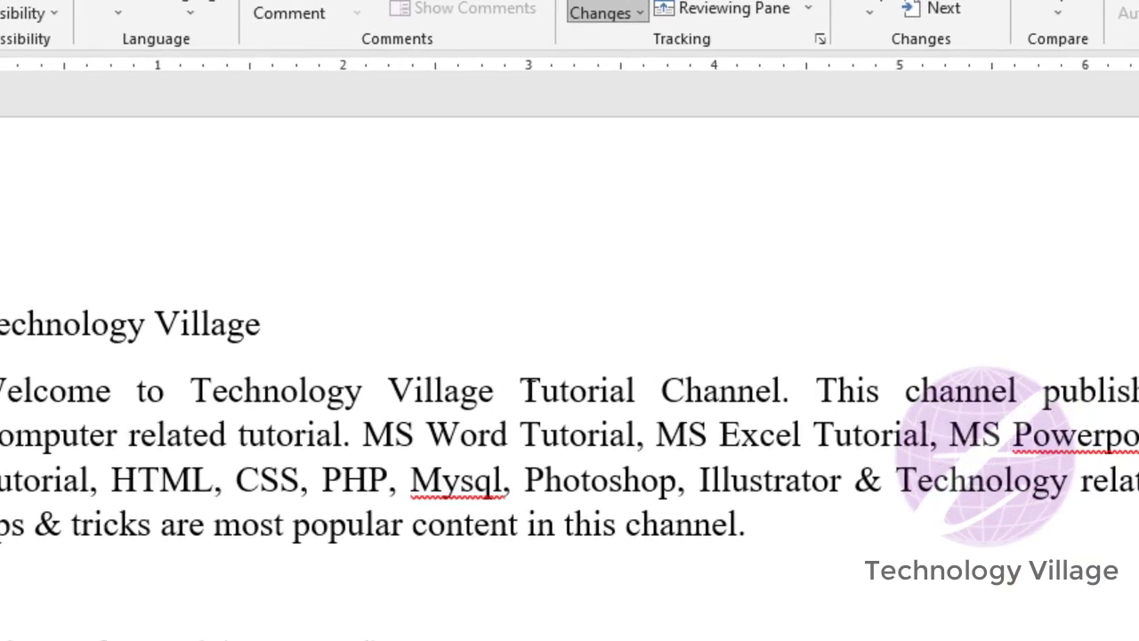
Correct 'Tutorial' to 'tutorial' and 'Channel' to 'channel' as tracked edits
click(537, 390)
key(BackSpace)
text(t)
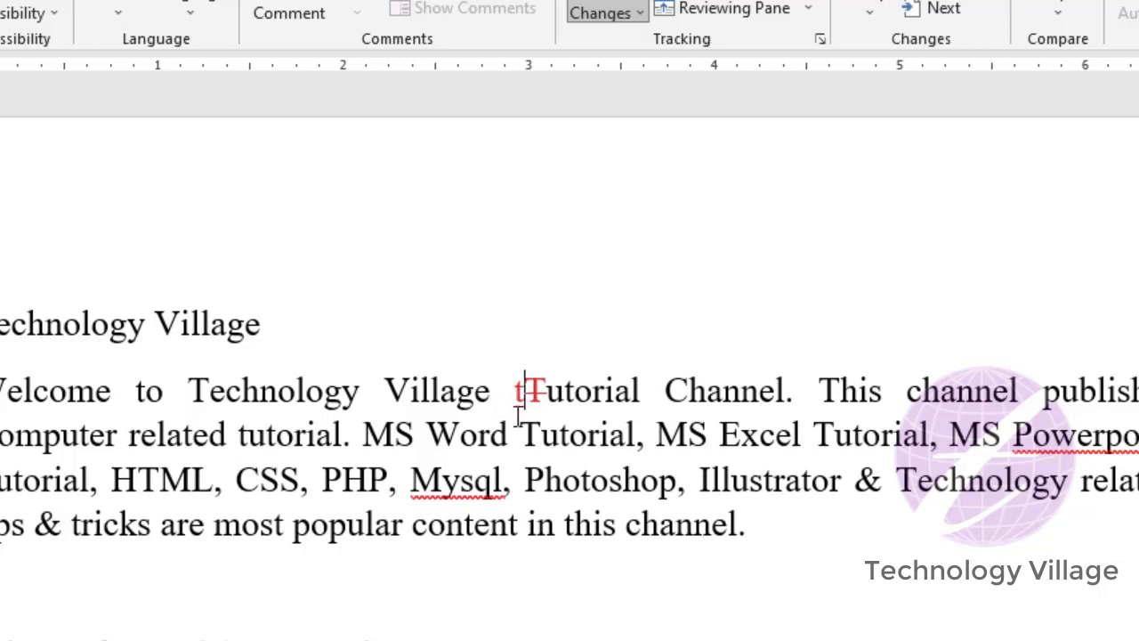
click(688, 389)
key(shift+Left)
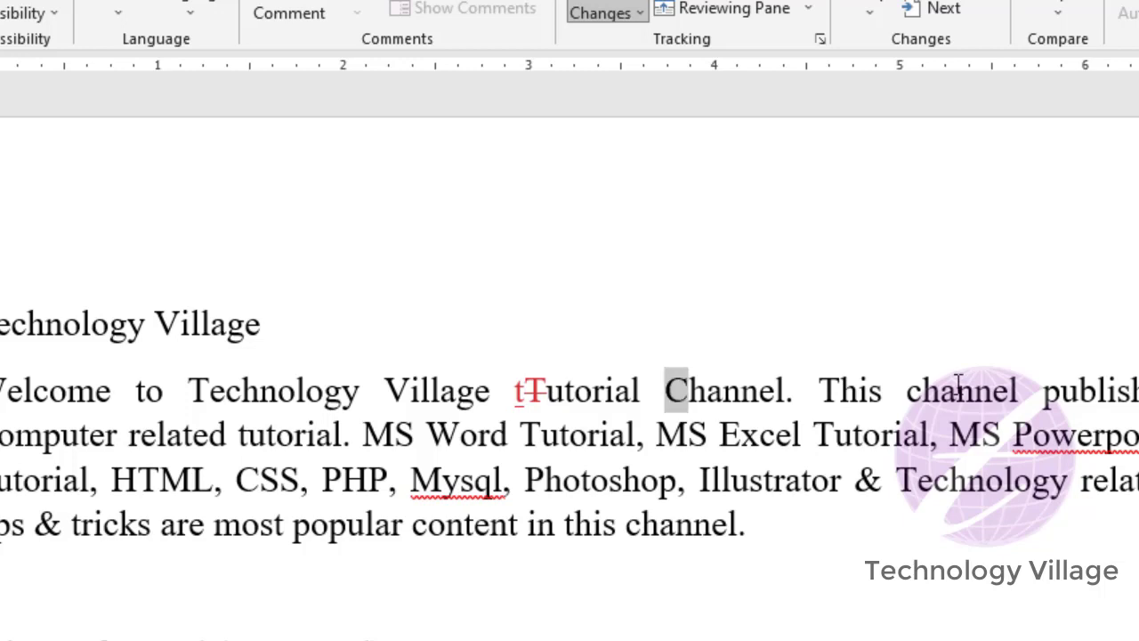
key(shift+F3)
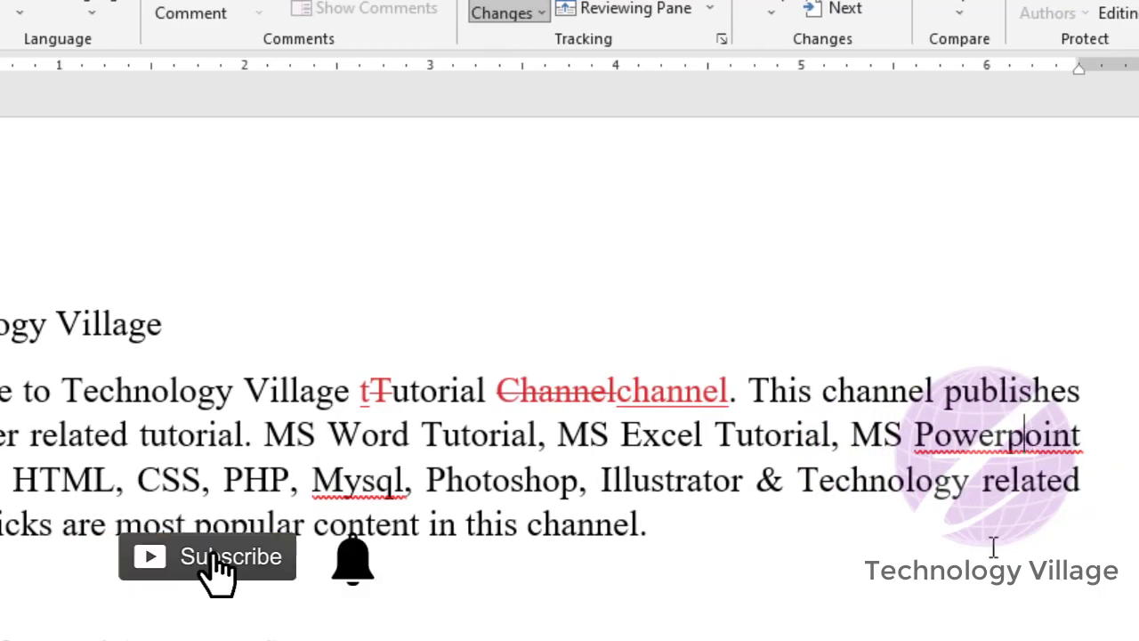
Correct 'Powerpoint' to 'PowerPoint' and 'Mysql' to 'MySql' as tracked edits
key(BackSpace)
text(P)
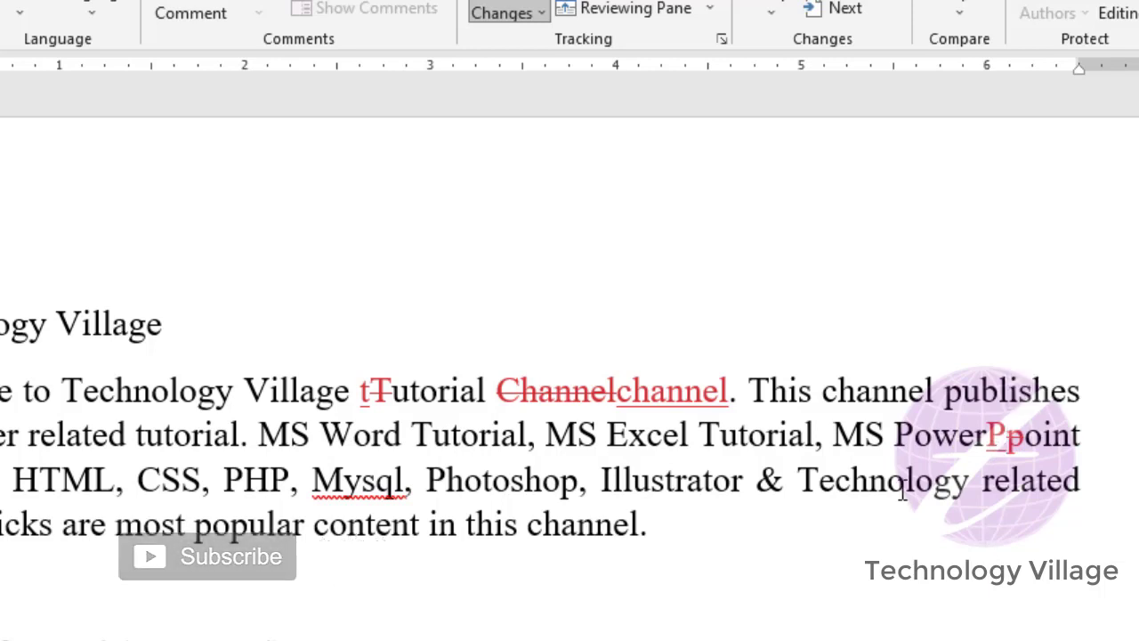
click(363, 472)
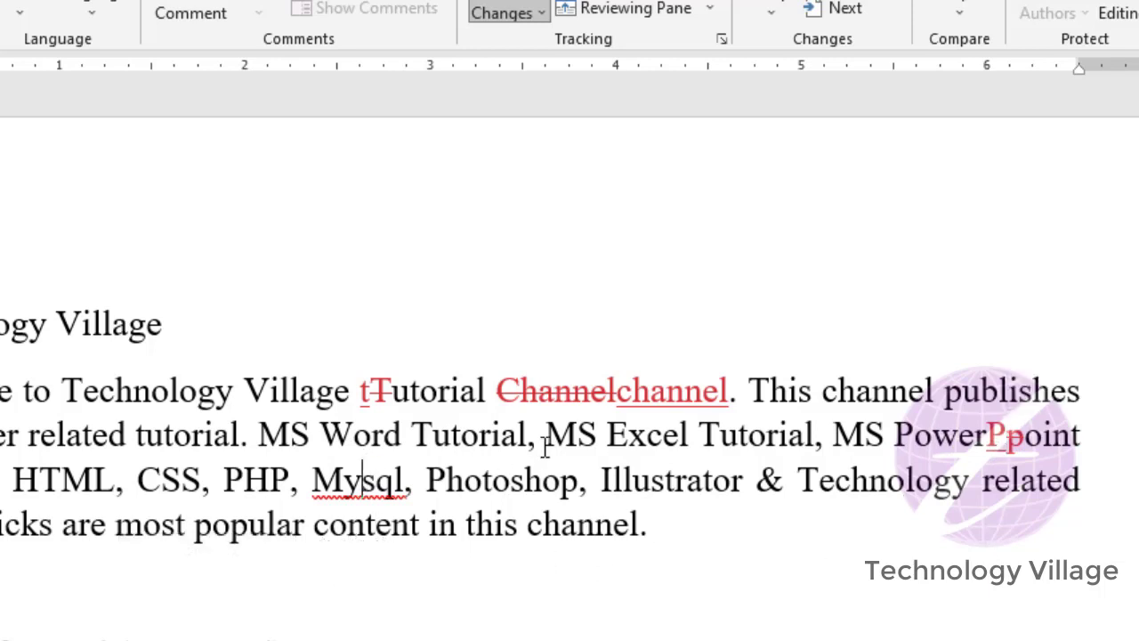
key(BackSpace)
text(Y)
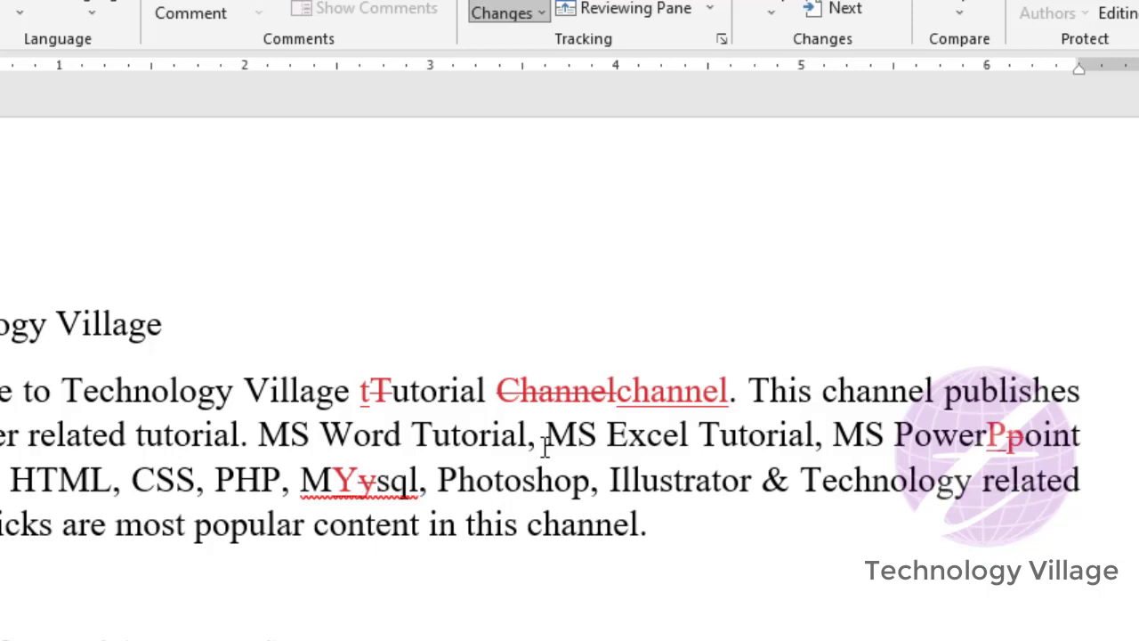
key(BackSpace)
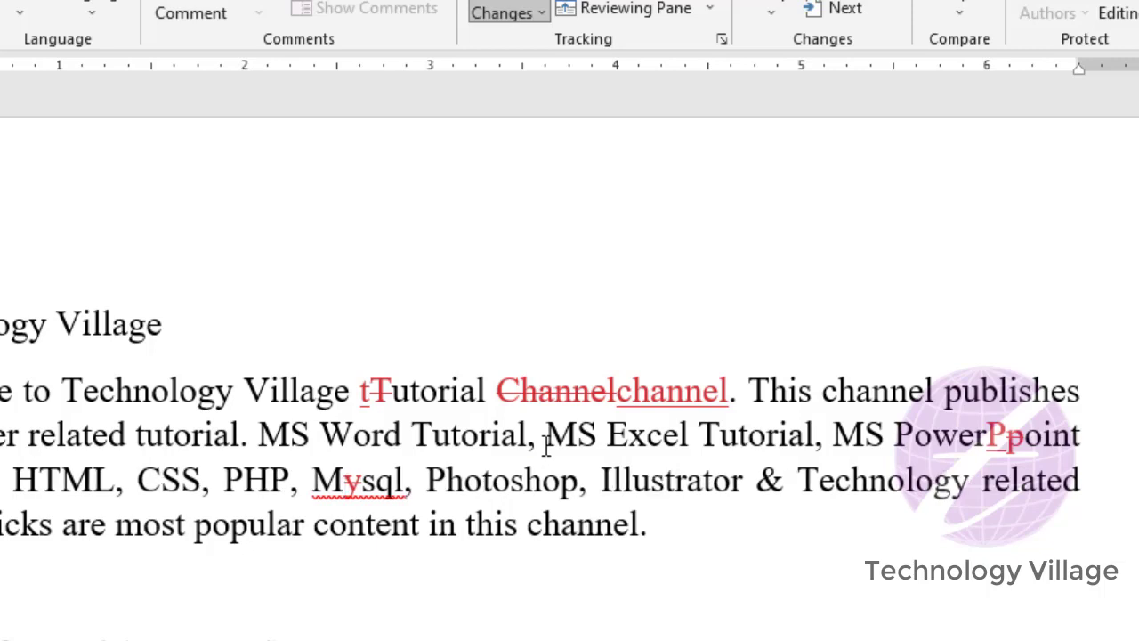
key(shift+Right)
text(D)
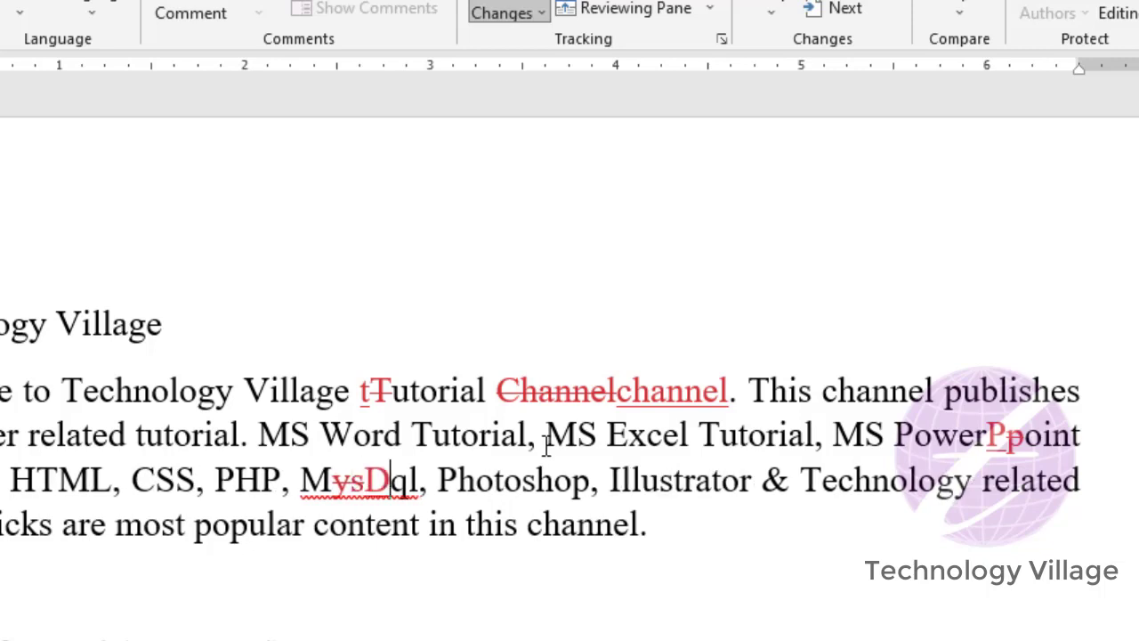
key(BackSpace)
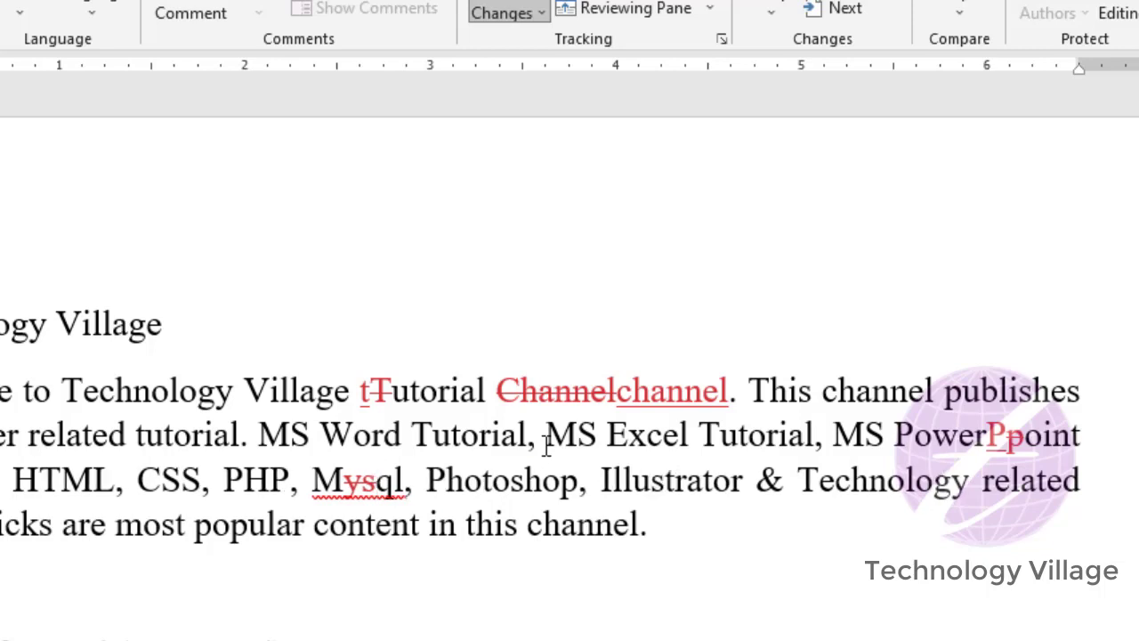
text(S)
key(Left)
key(Left)
key(Left)
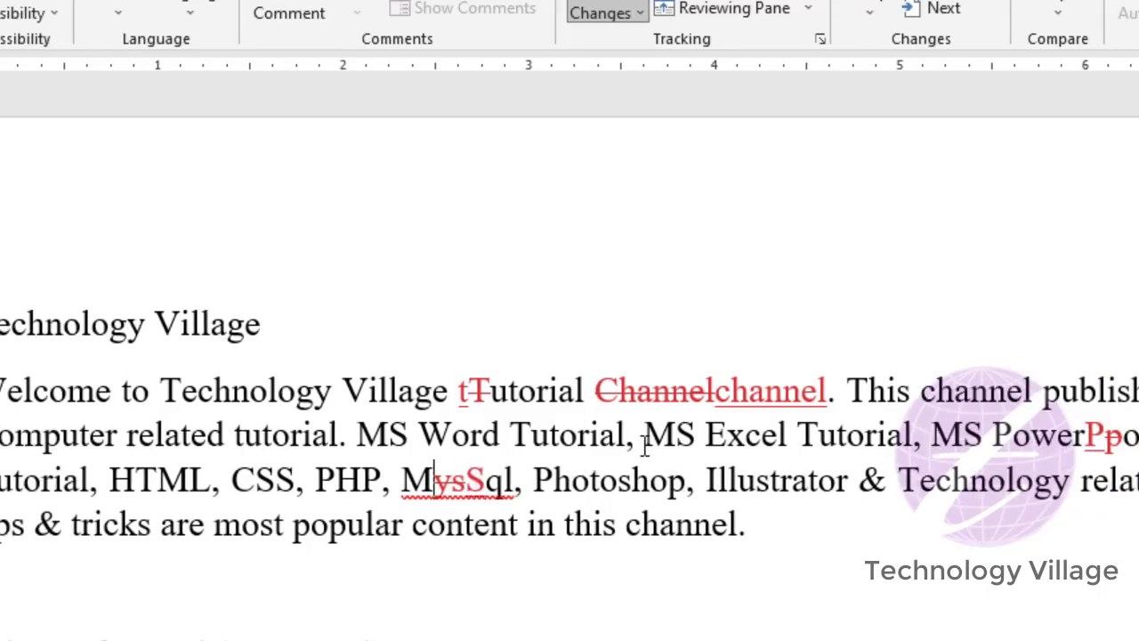
text(y)
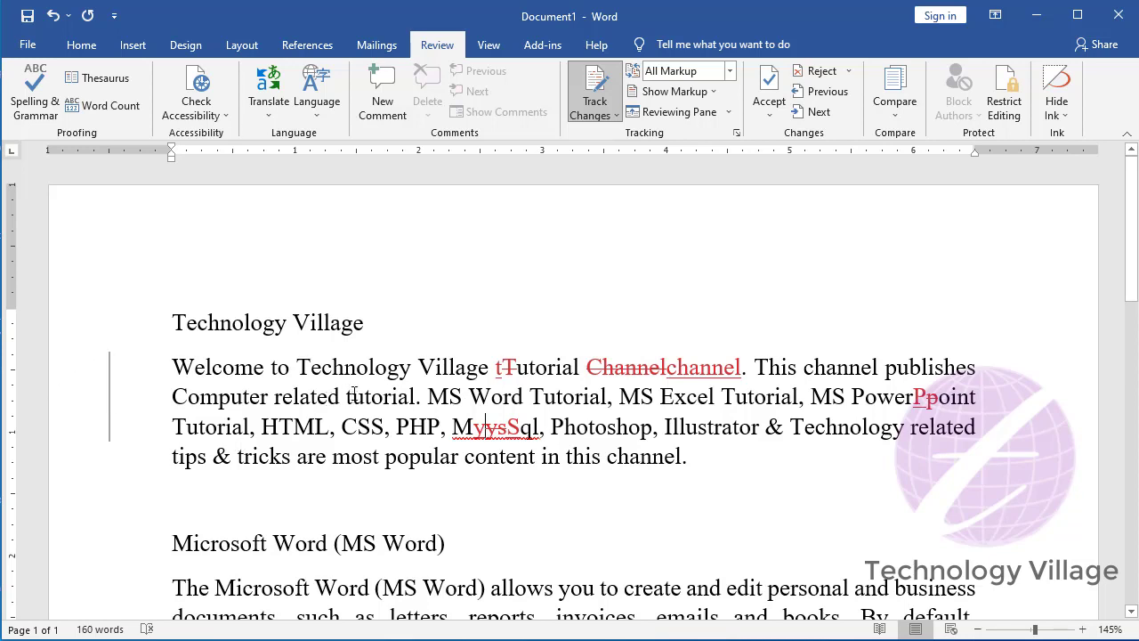
Make the Technology Village title bold as a tracked formatting change
click(384, 317)
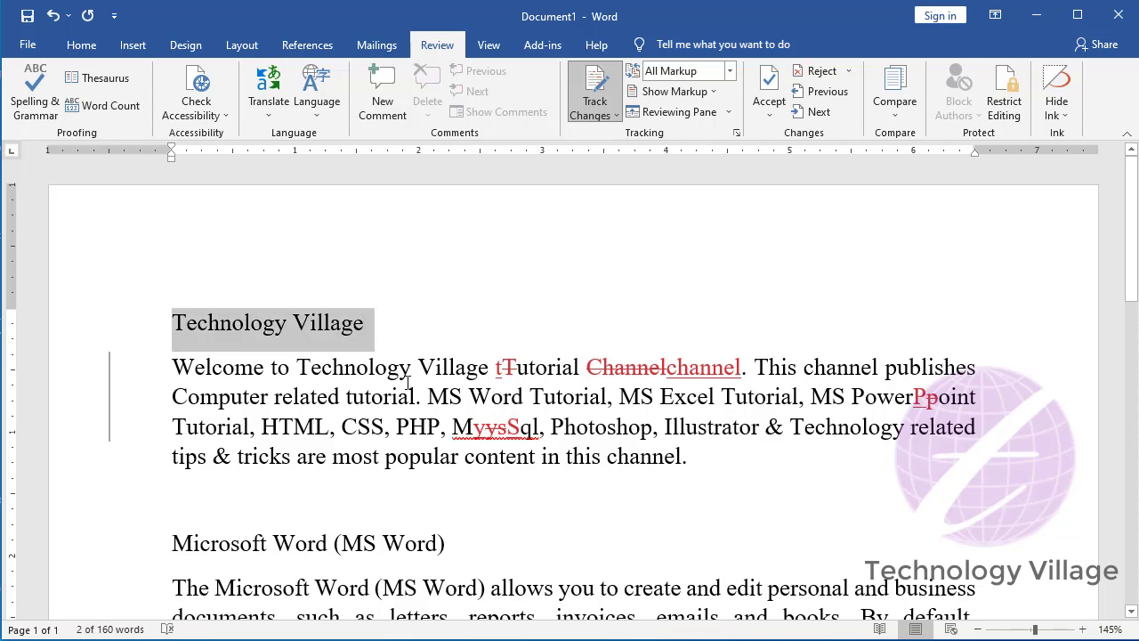
key(ctrl+b)
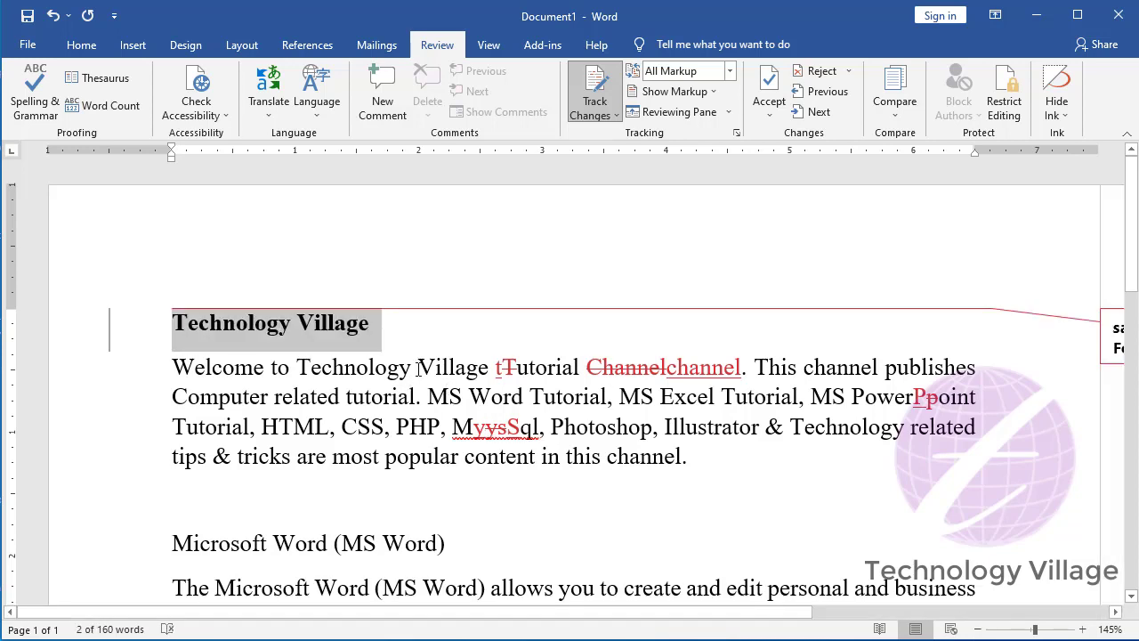
scroll(460, 390, down, 1)
scroll(460, 389, down, 1)
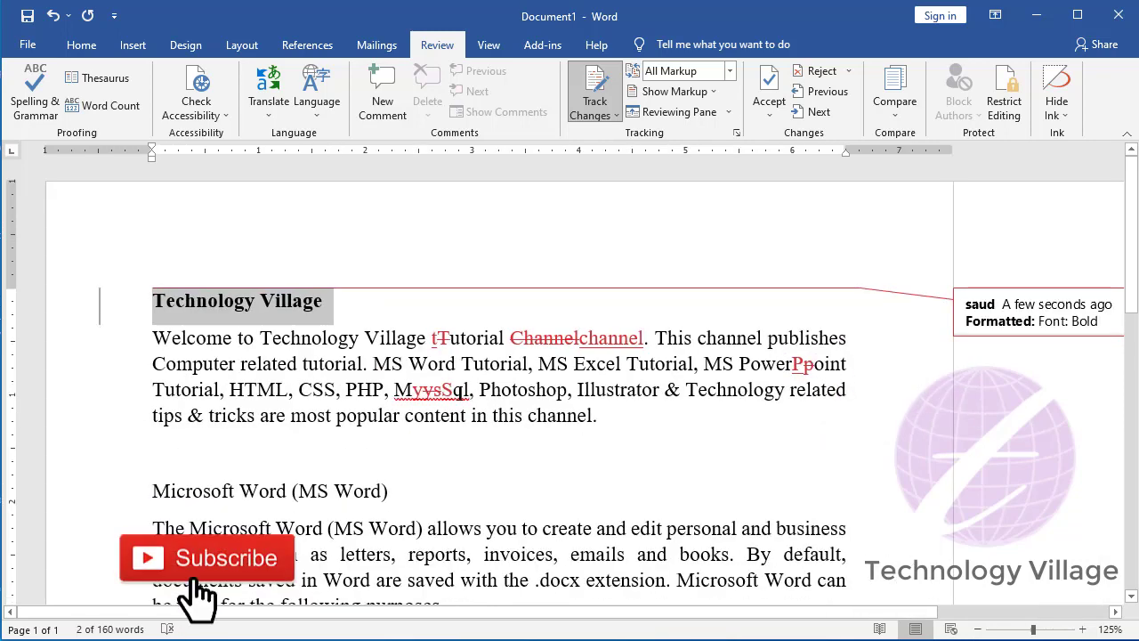
scroll(460, 390, down, 1)
scroll(789, 368, down, 1)
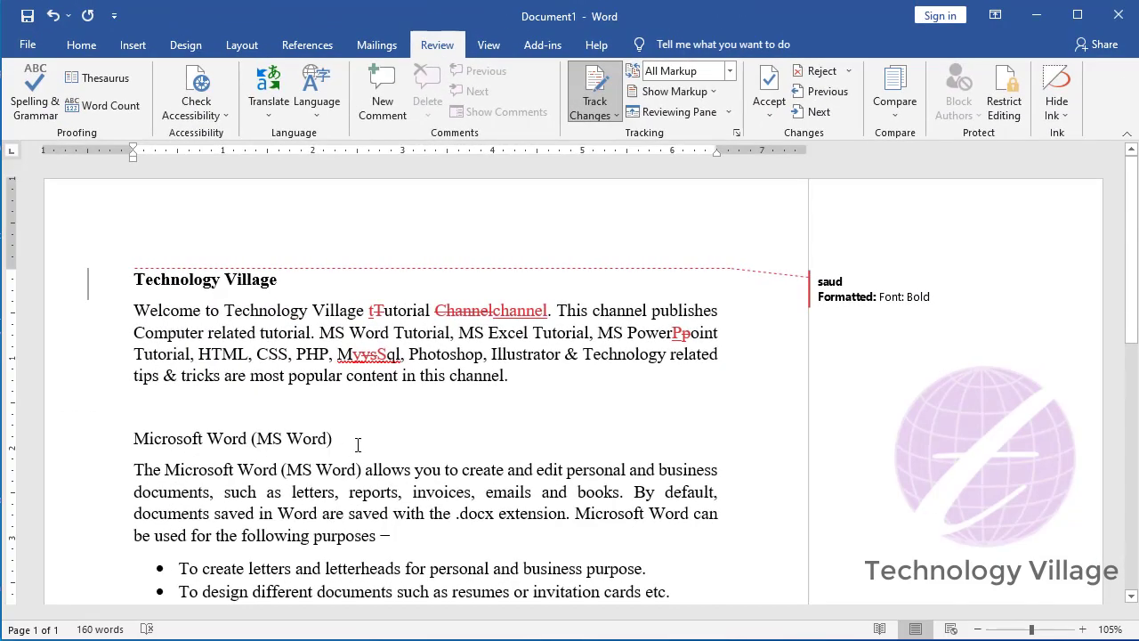
Underline and italicise the Microsoft Word (MS Word) heading
triple_click(358, 445)
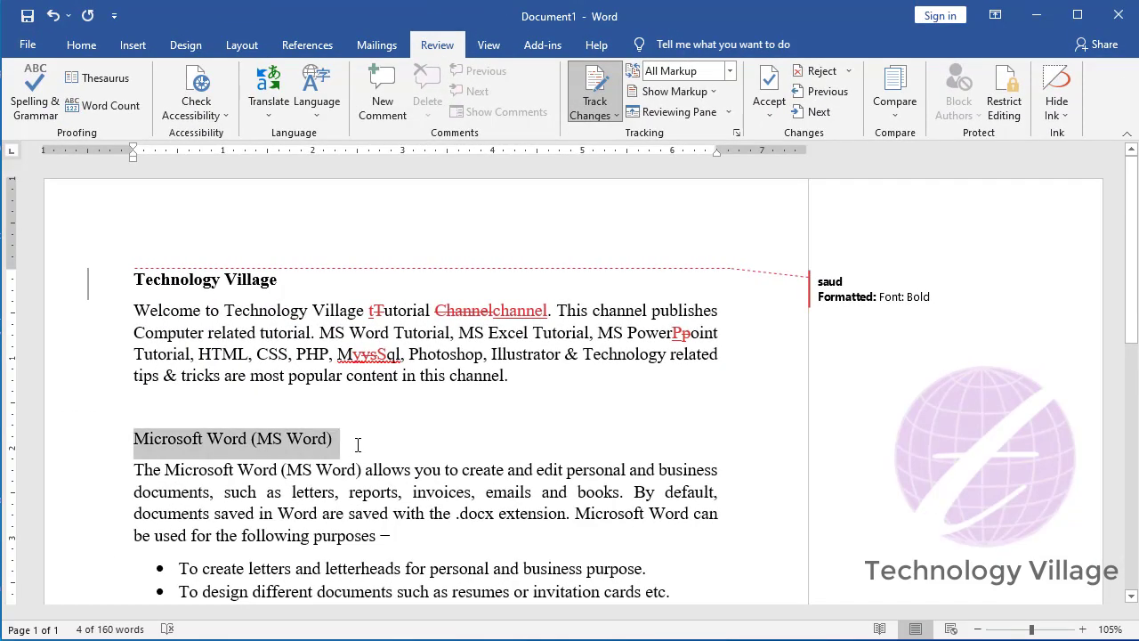
key(ctrl+u)
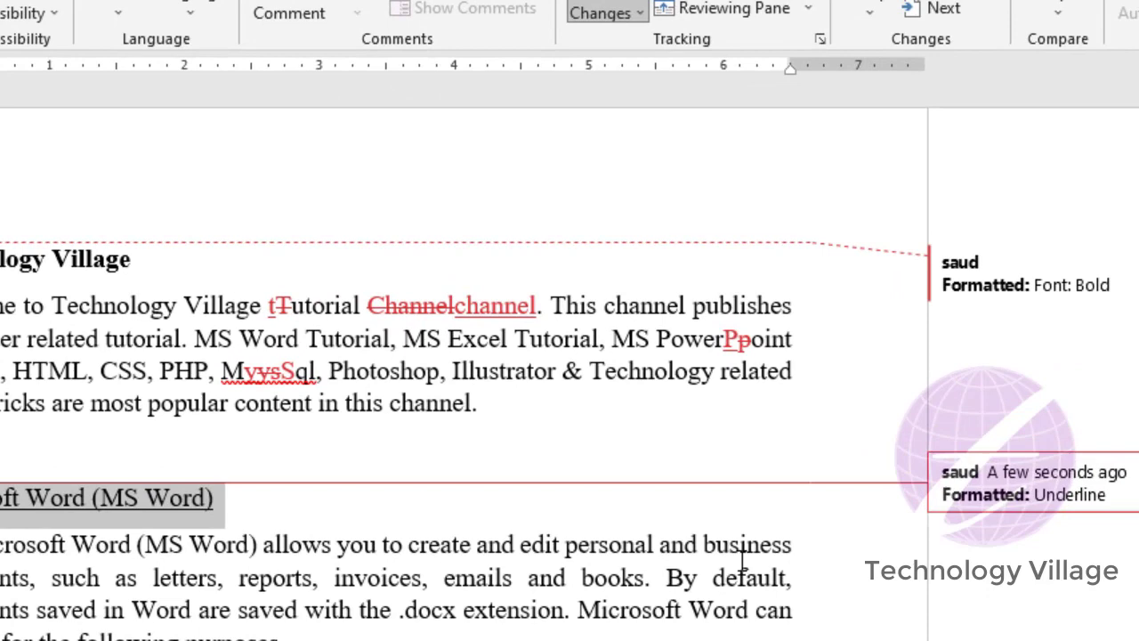
key(ctrl+i)
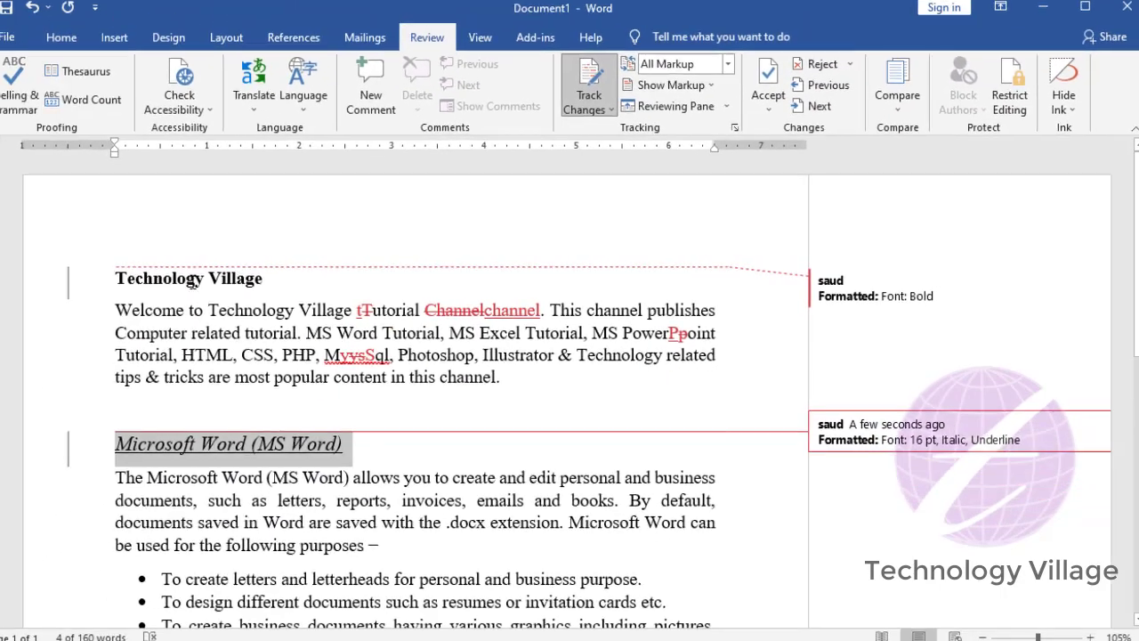
click(464, 489)
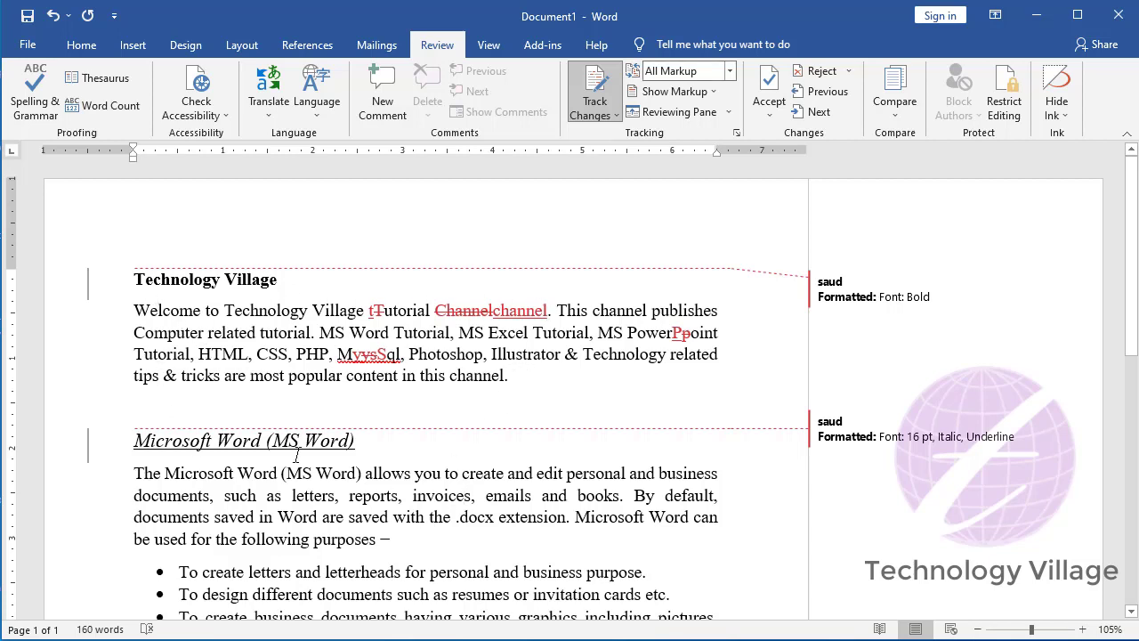
Turn Track Changes off and delete the dash after 'following purposes' without it being tracked
click(601, 89)
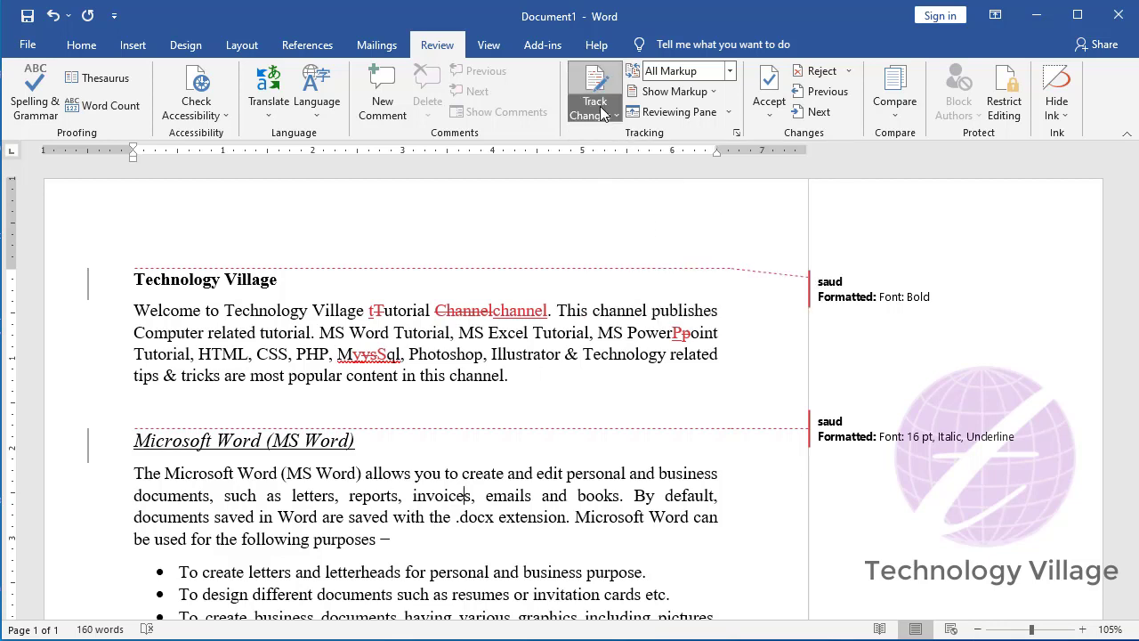
click(605, 115)
click(648, 140)
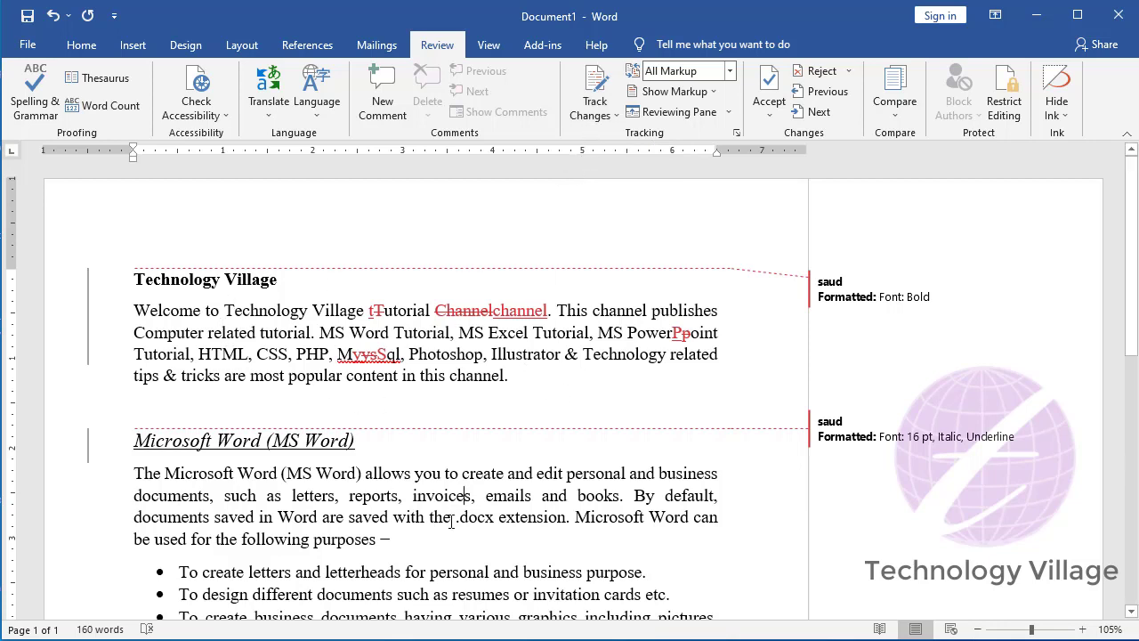
key(BackSpace)
Preview the document as No Markup and Original, then settle on Simple Markup
click(731, 71)
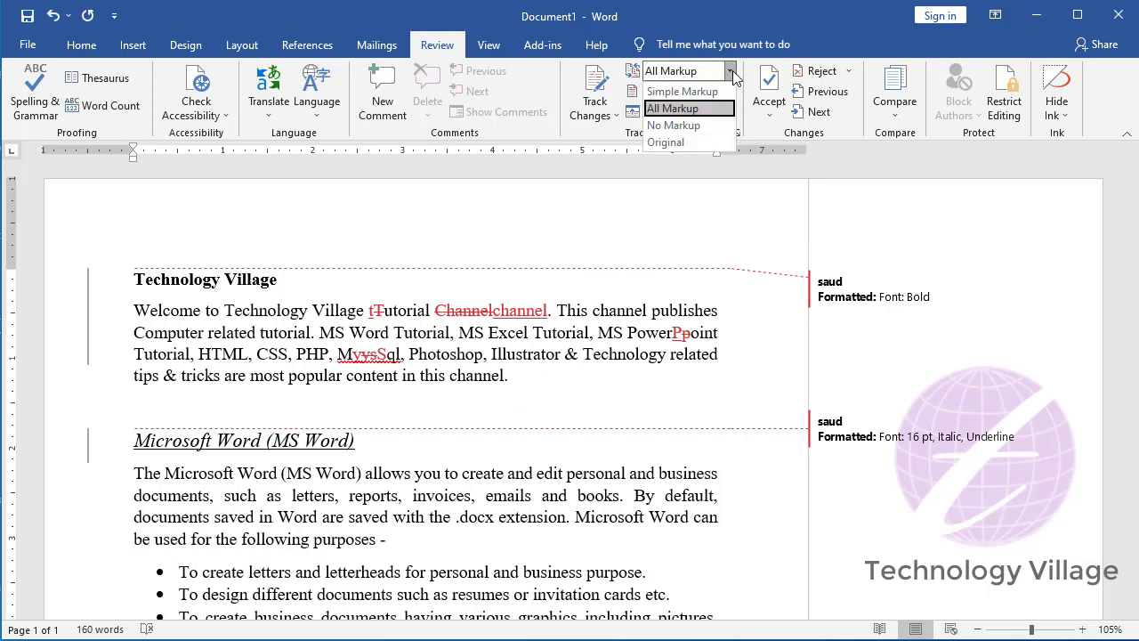
click(677, 126)
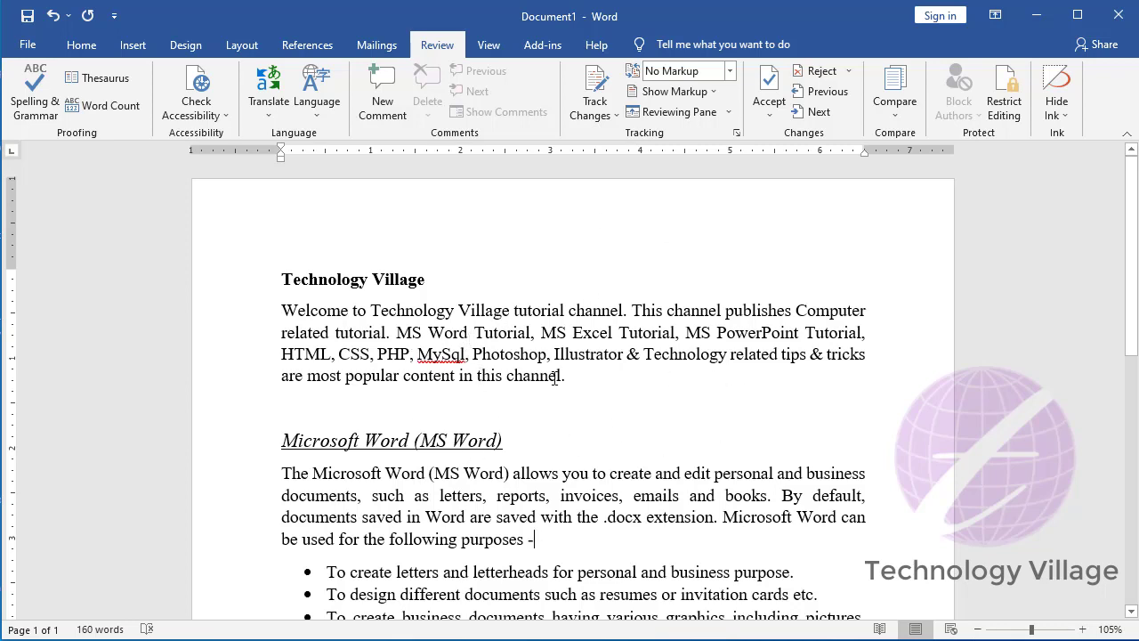
click(730, 72)
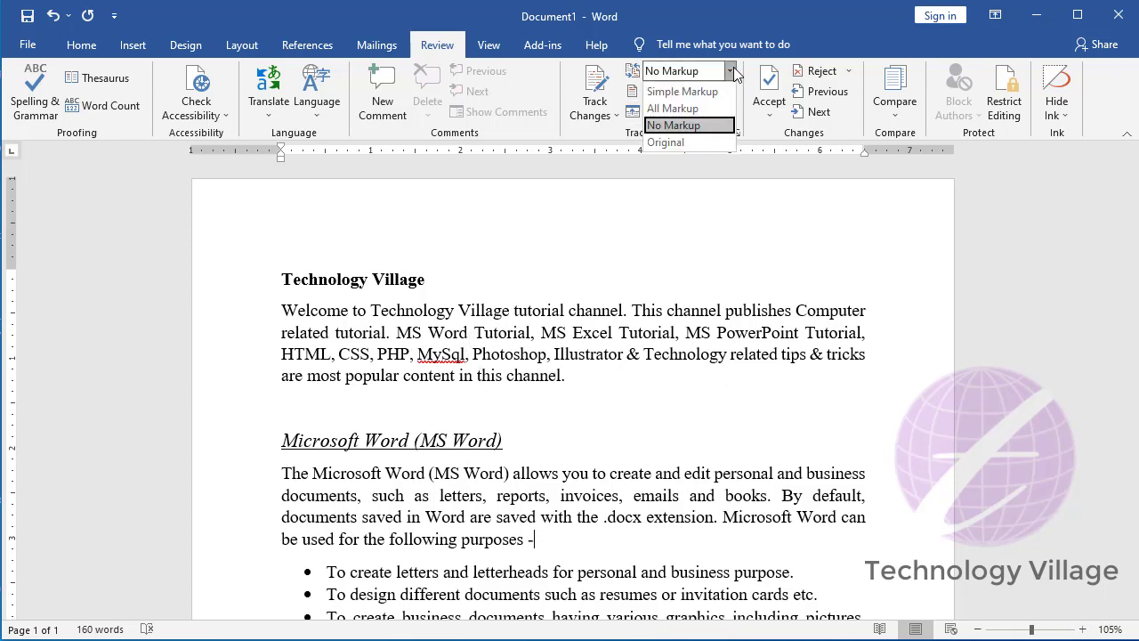
click(681, 142)
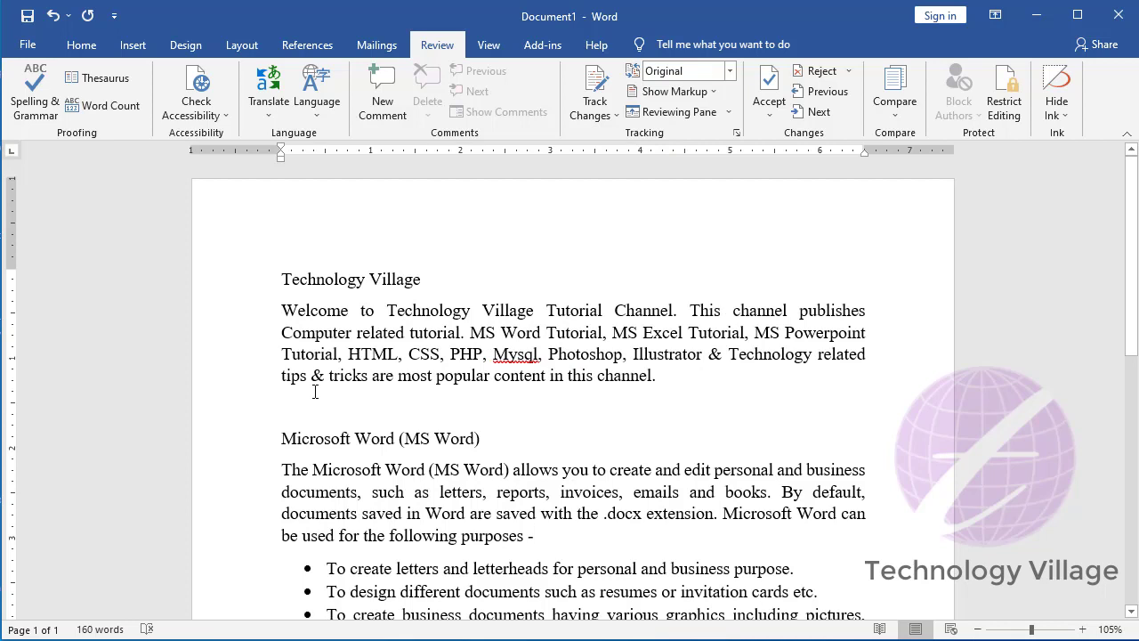
click(730, 71)
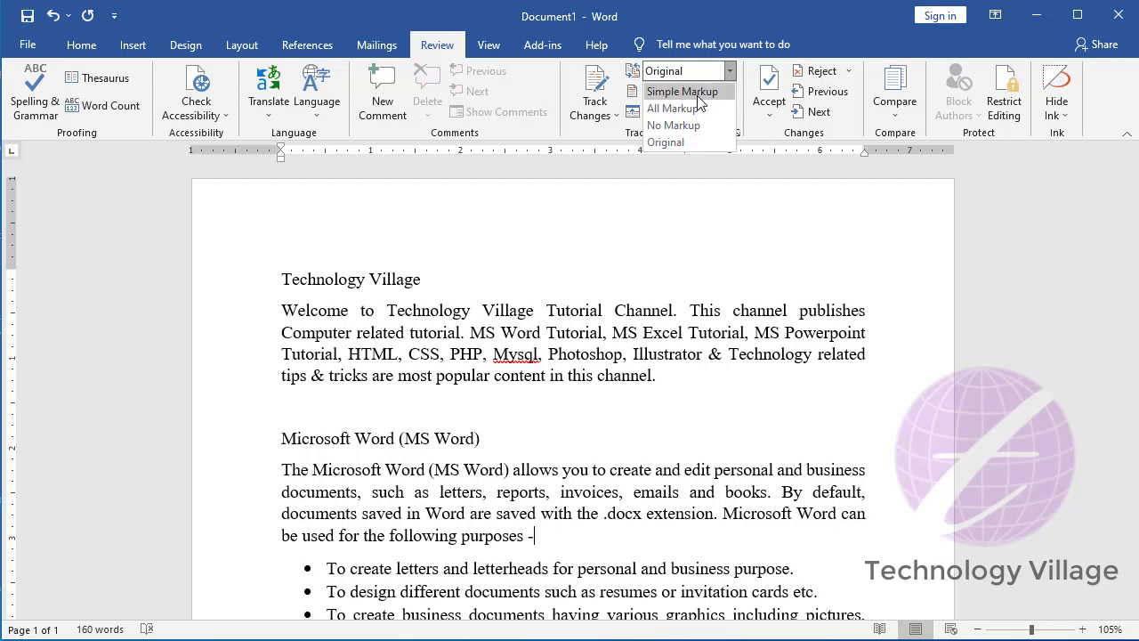
click(701, 91)
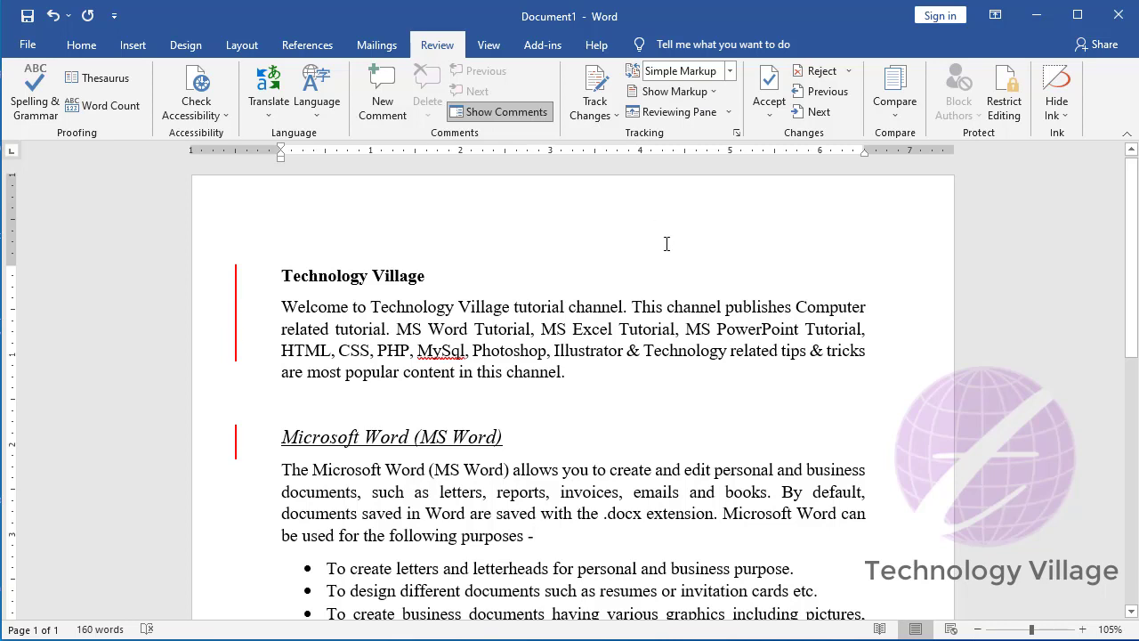
click(729, 73)
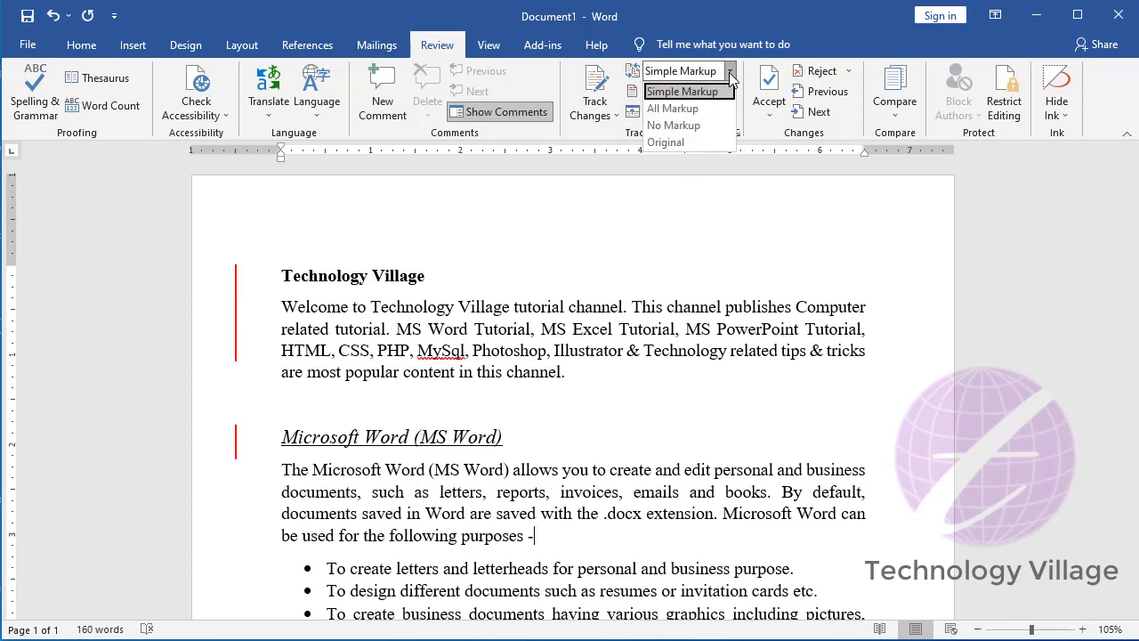
Switch the display to All Markup and accept the bold change on the Technology Village title
click(673, 108)
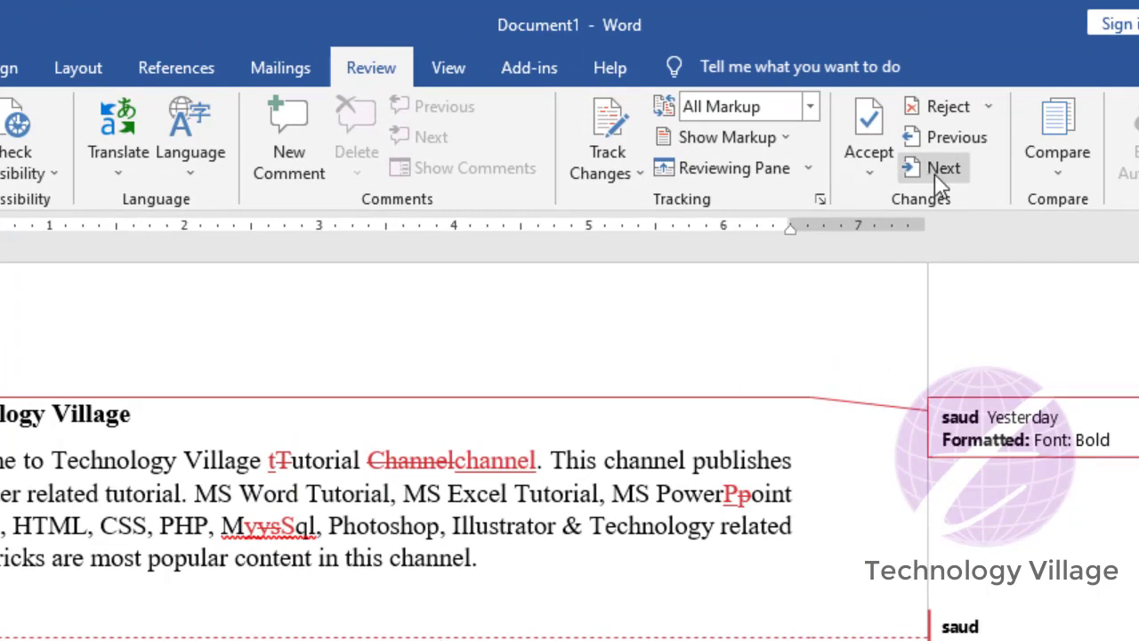
click(937, 169)
mouse_move(116, 440)
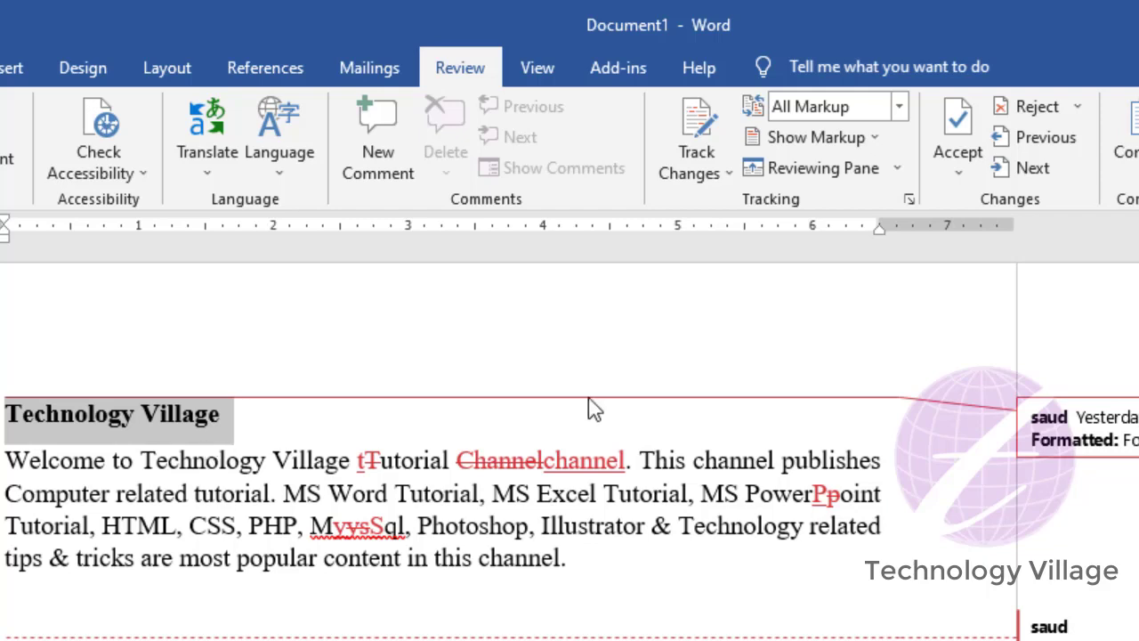
mouse_move(198, 436)
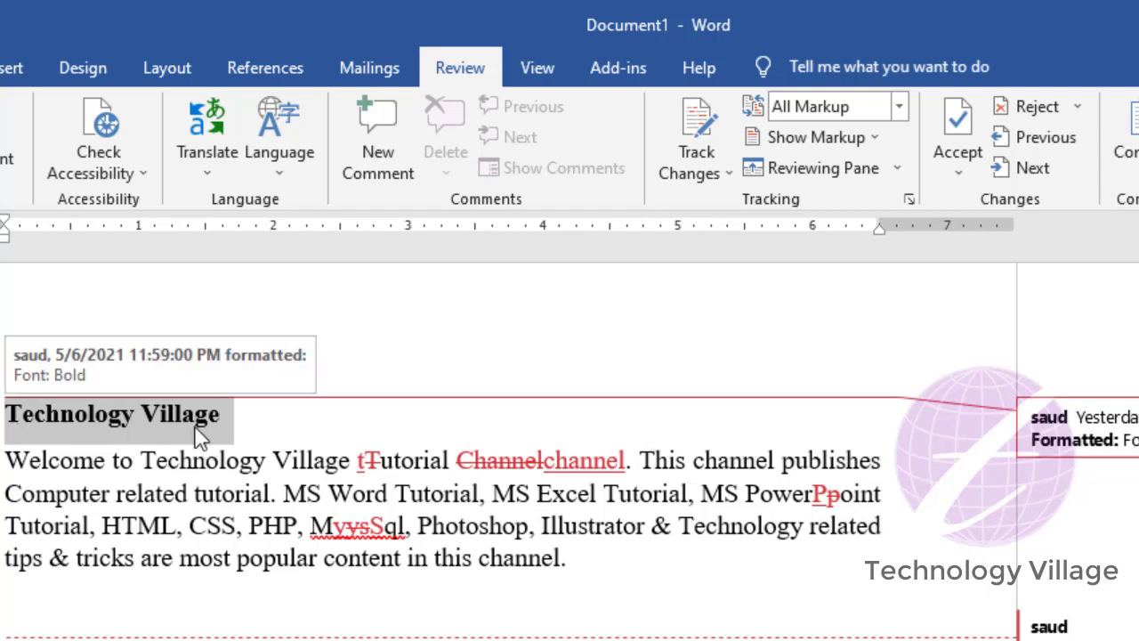
click(958, 178)
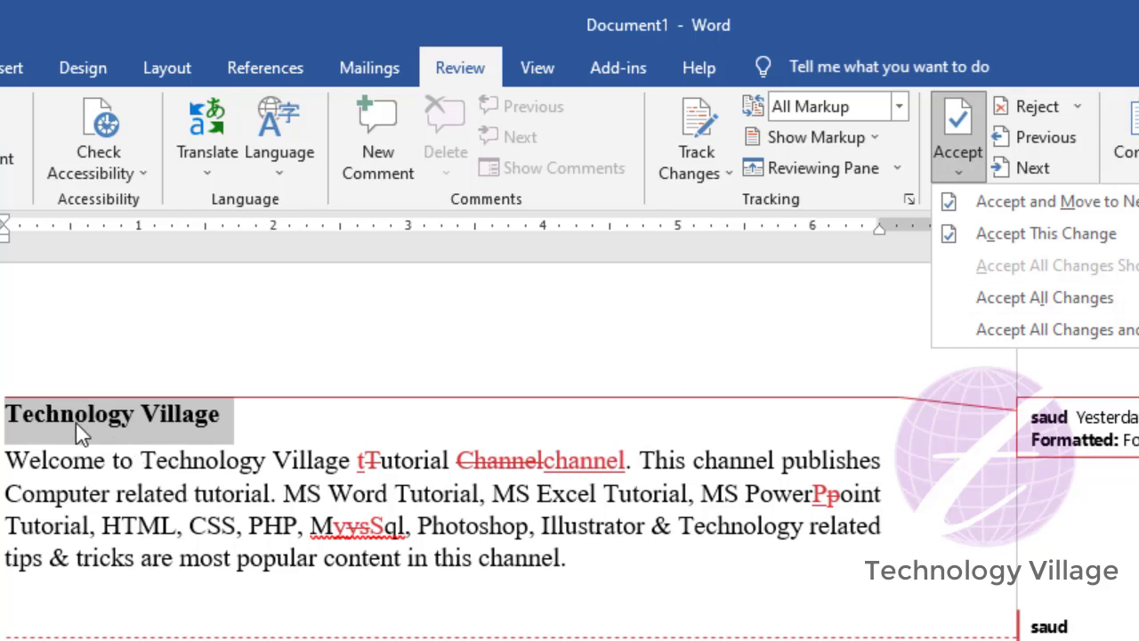
click(1026, 235)
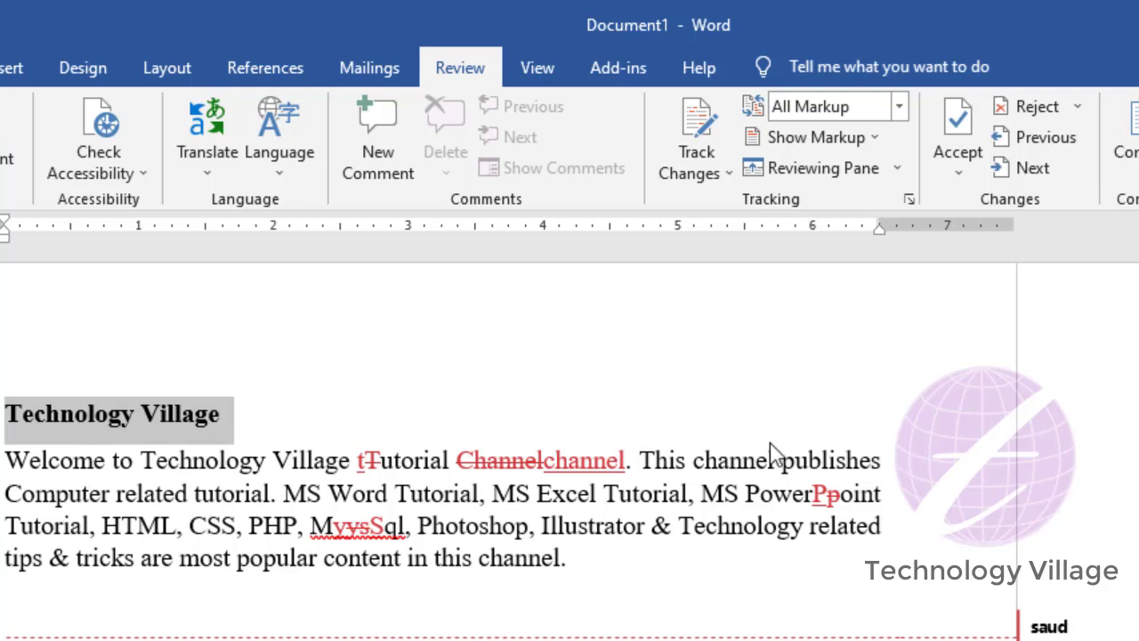
Accept both parts of the tracked 'Tutorial' to 'tutorial' correction
click(1032, 178)
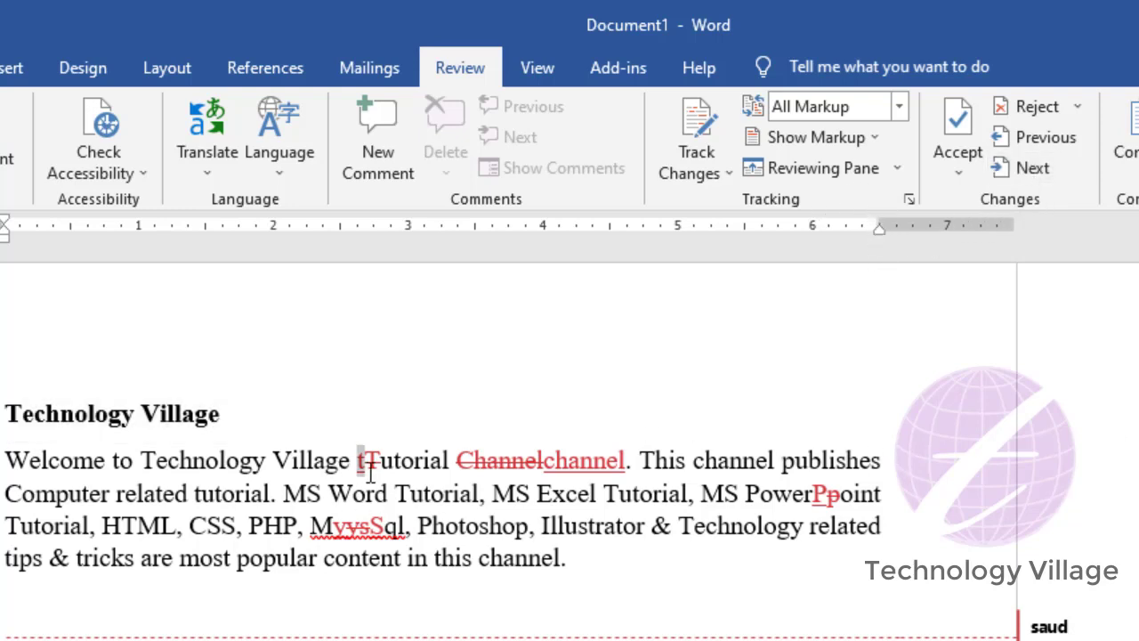
mouse_move(369, 470)
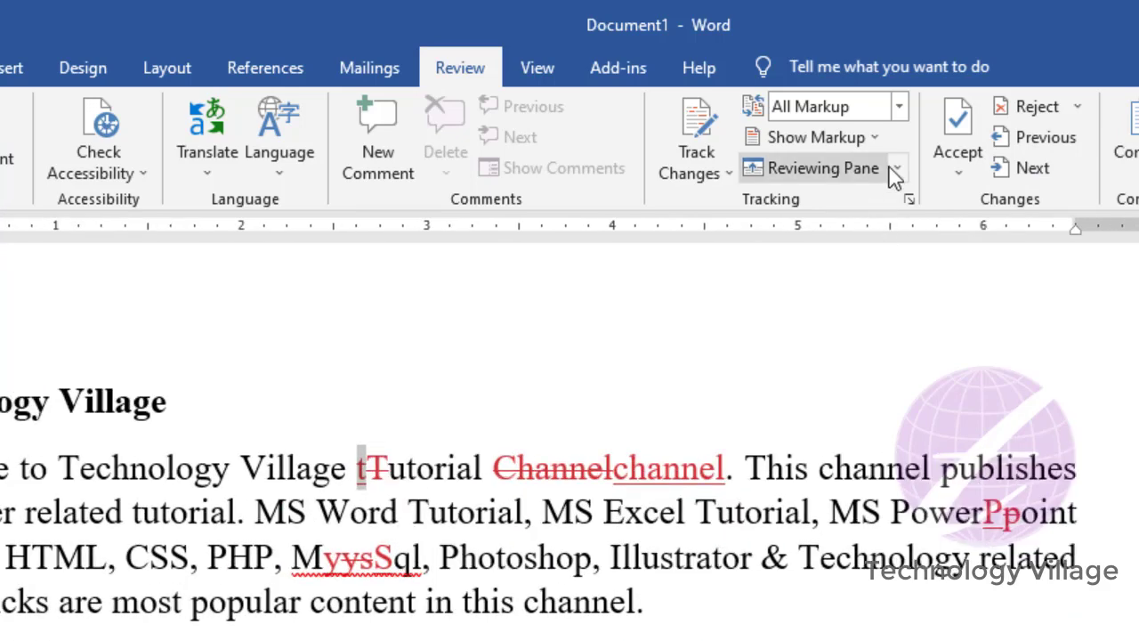
click(949, 169)
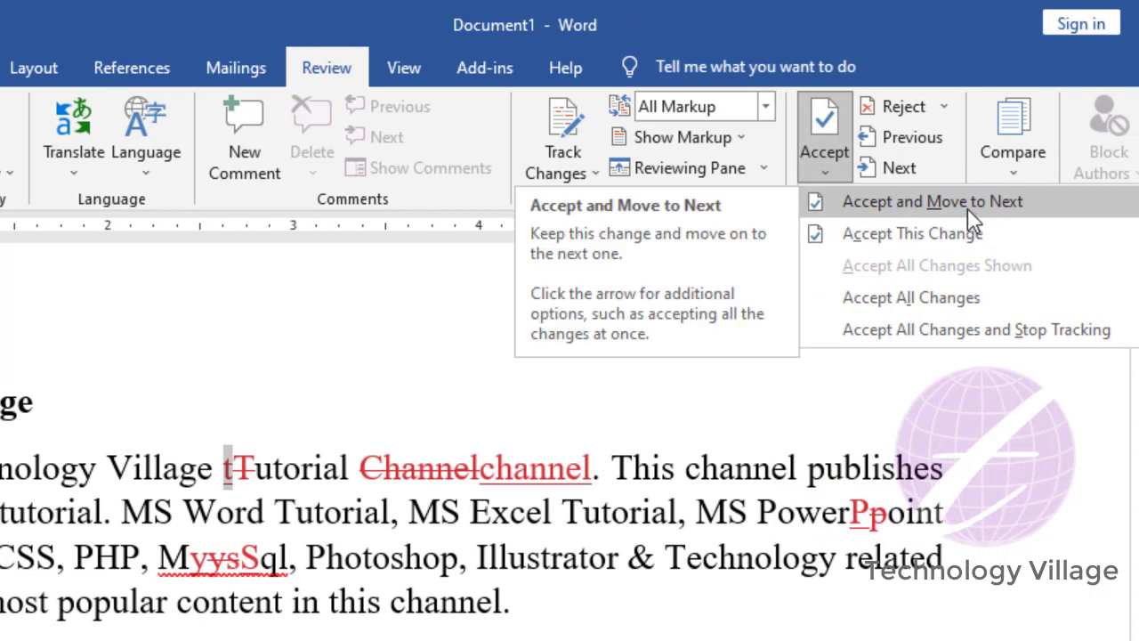
click(967, 210)
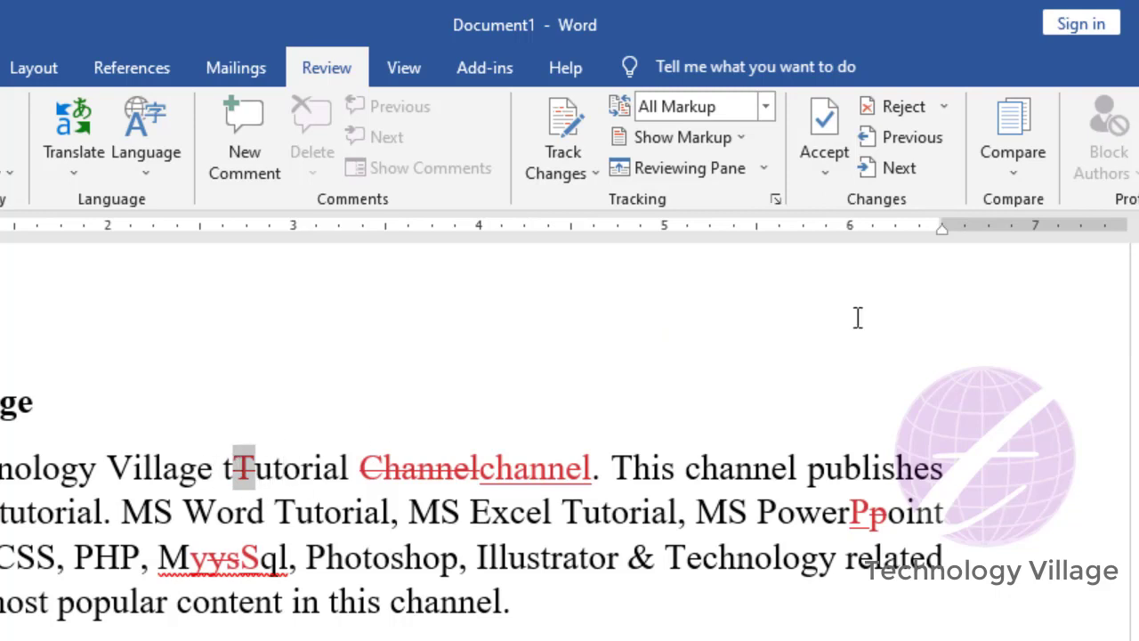
click(829, 184)
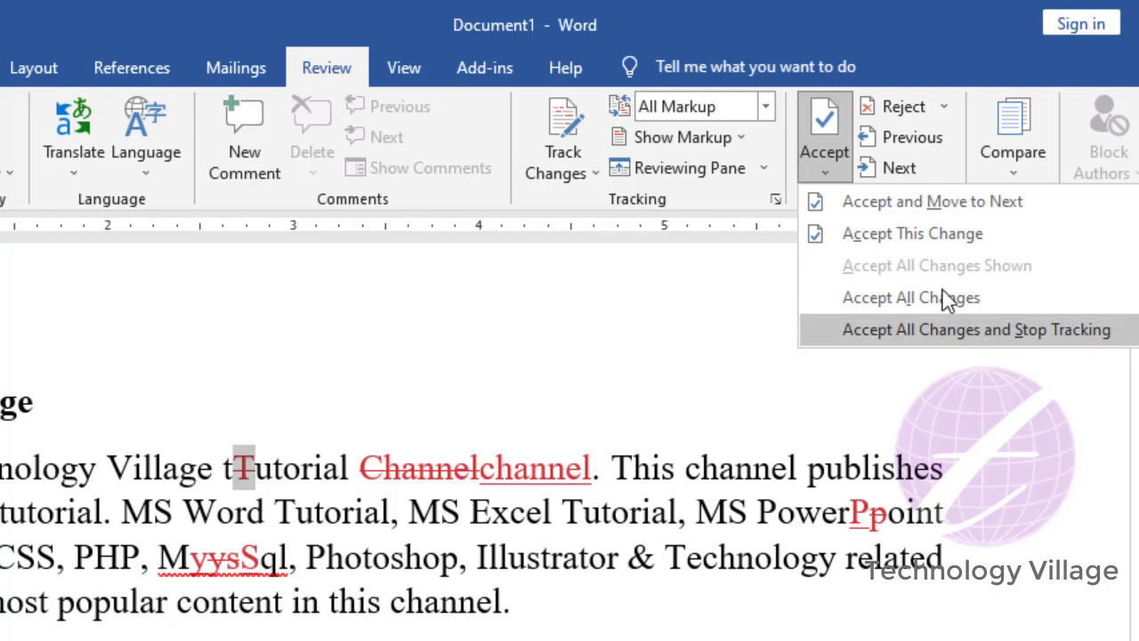
click(936, 203)
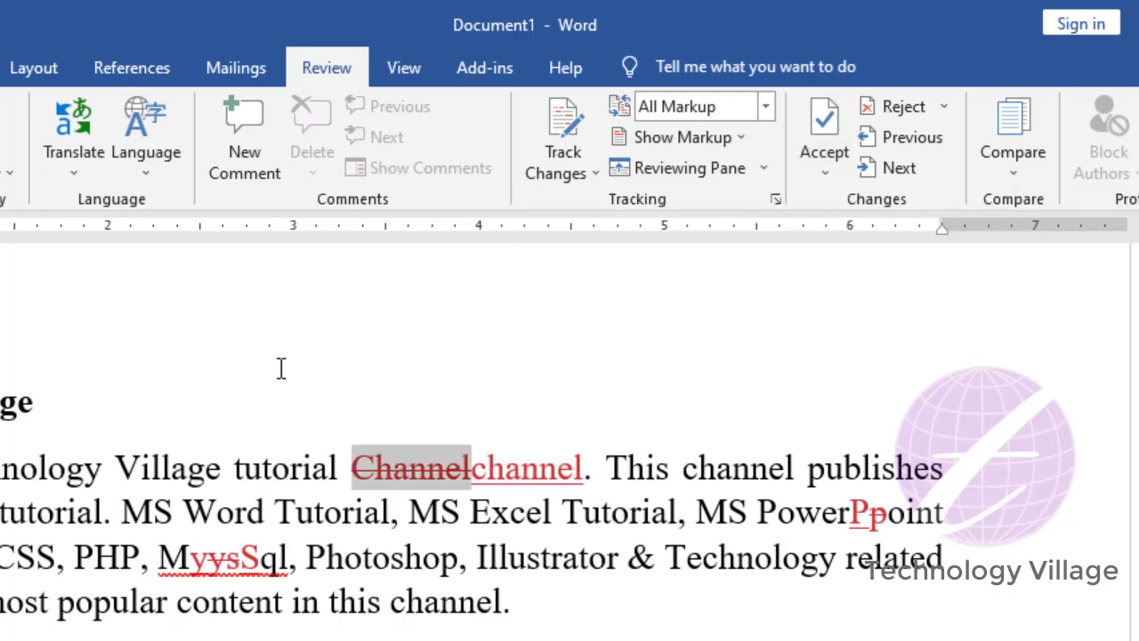
Reject the tracked deletion of 'Channel' and move on, restoring the original word
click(945, 107)
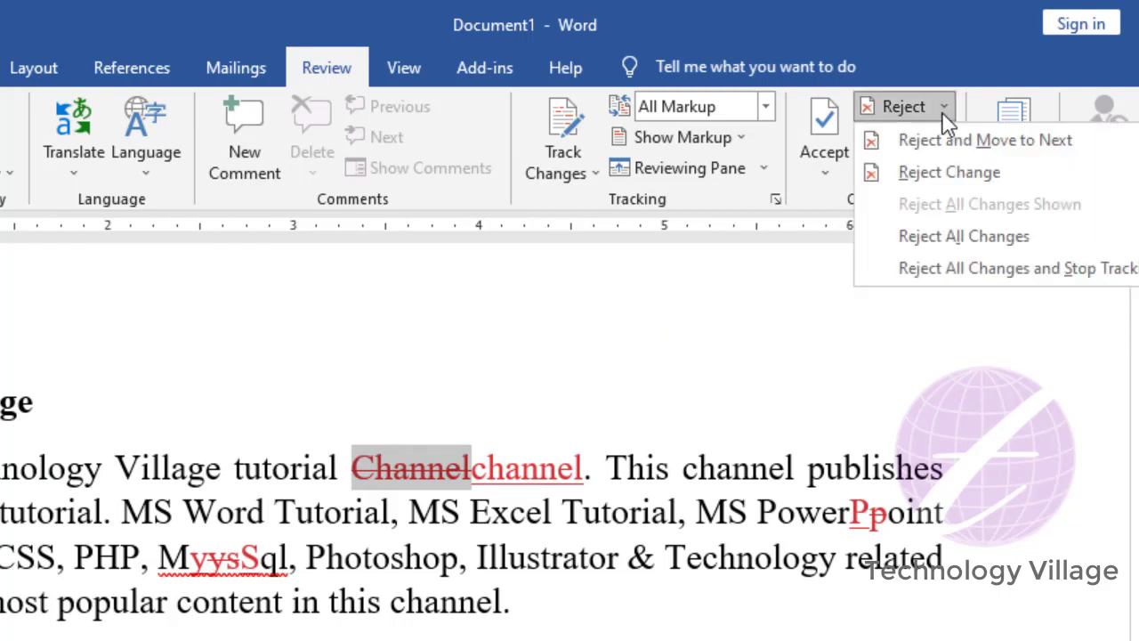
click(971, 176)
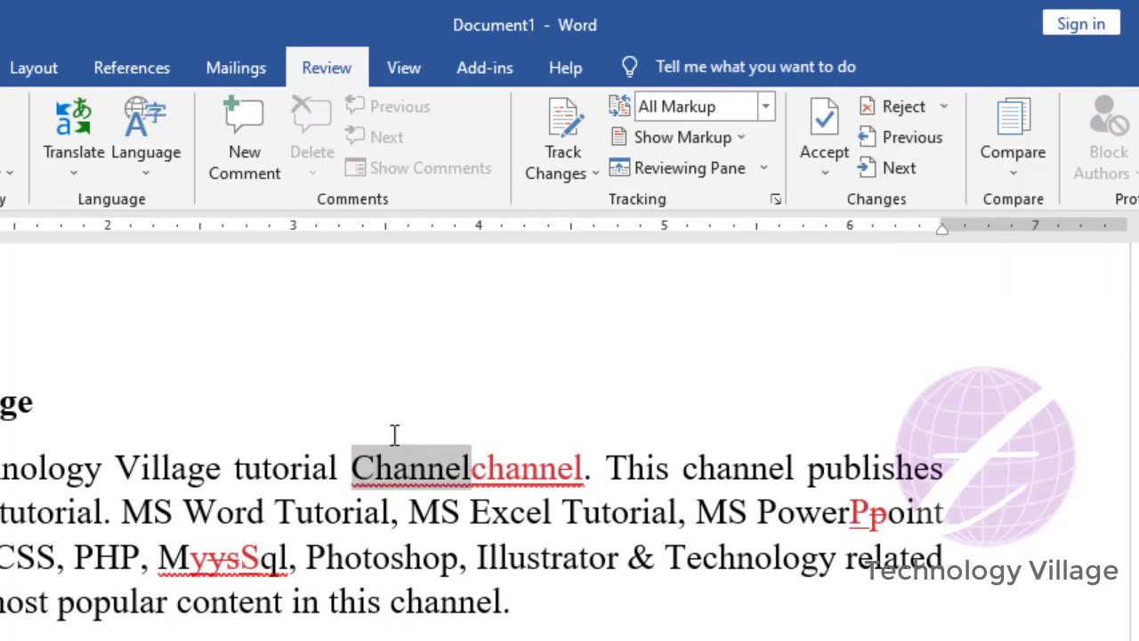
click(945, 107)
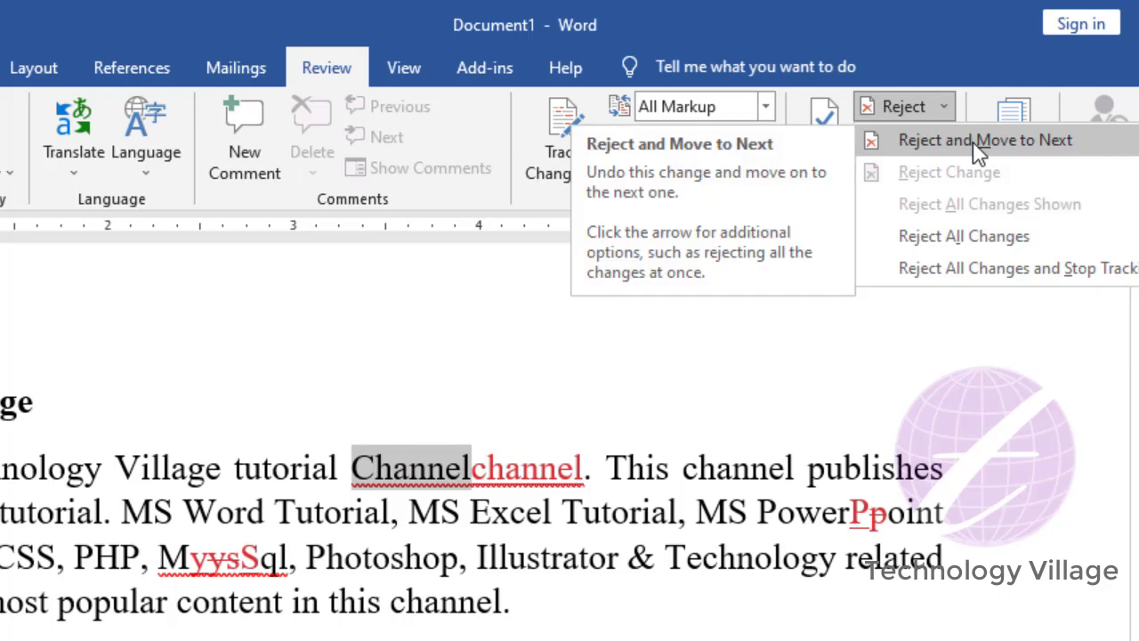
click(979, 142)
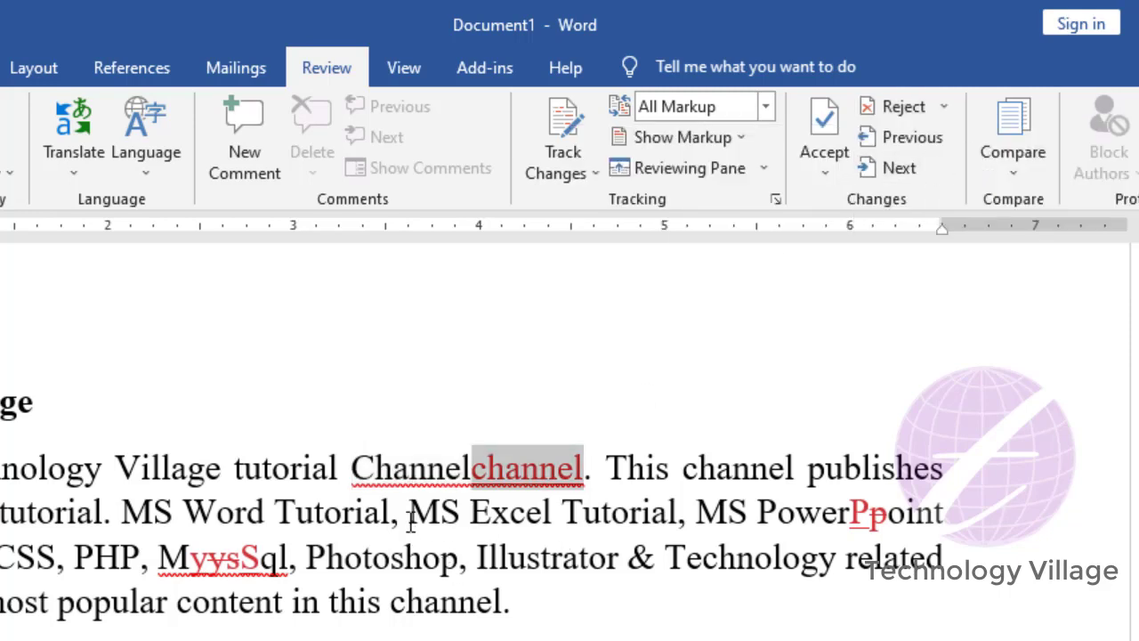
mouse_move(556, 488)
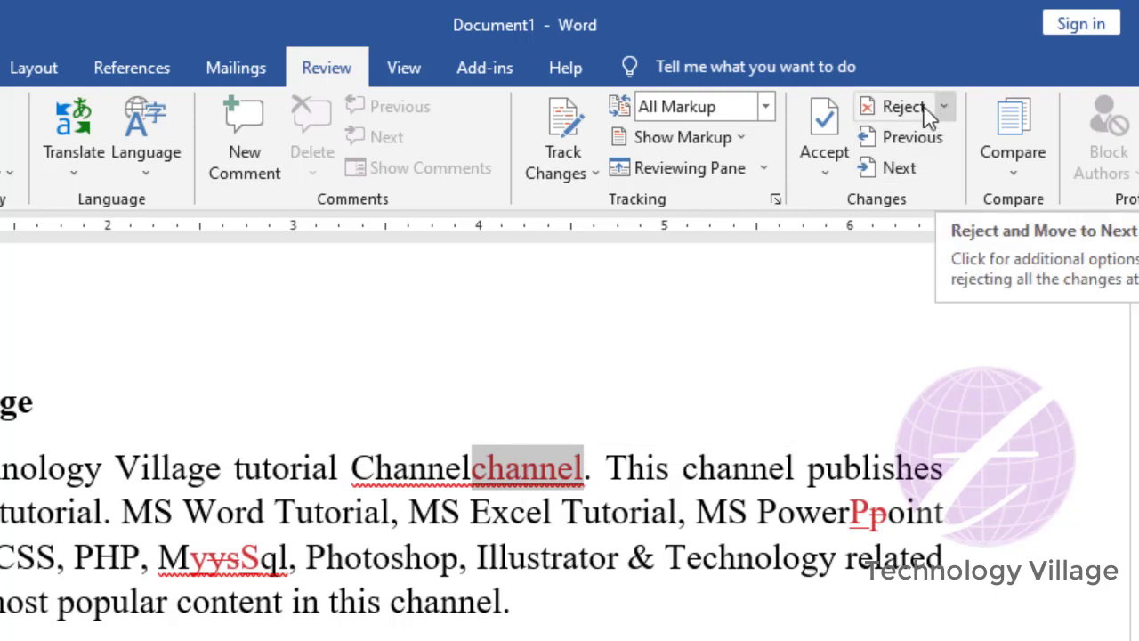
Accept all remaining tracked changes and delete the duplicated word 'channel'
click(828, 164)
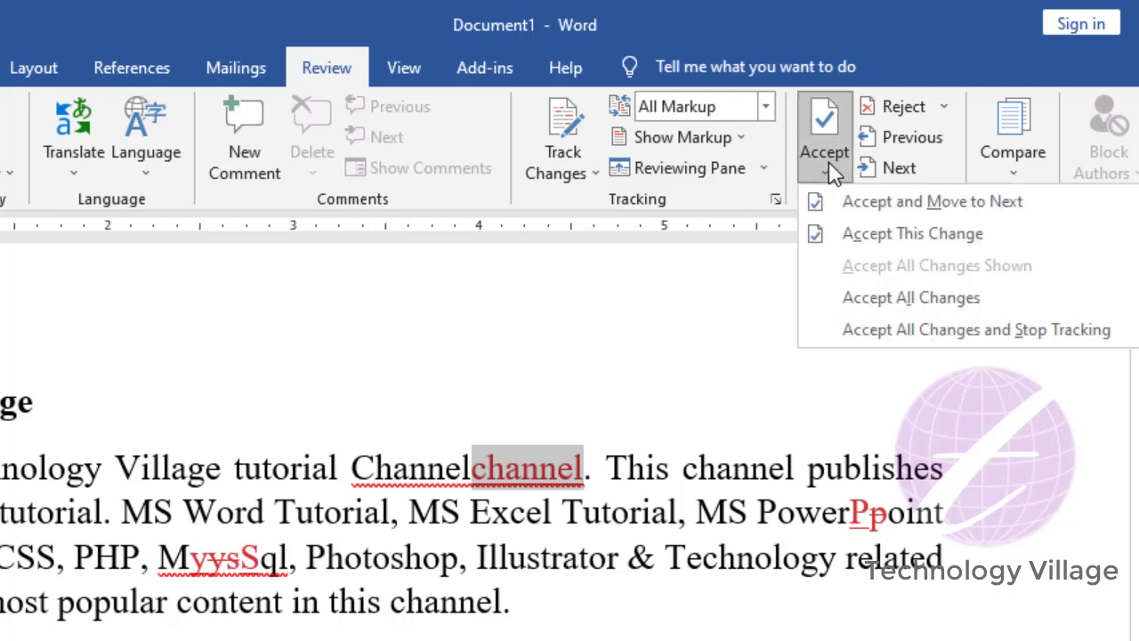
click(917, 303)
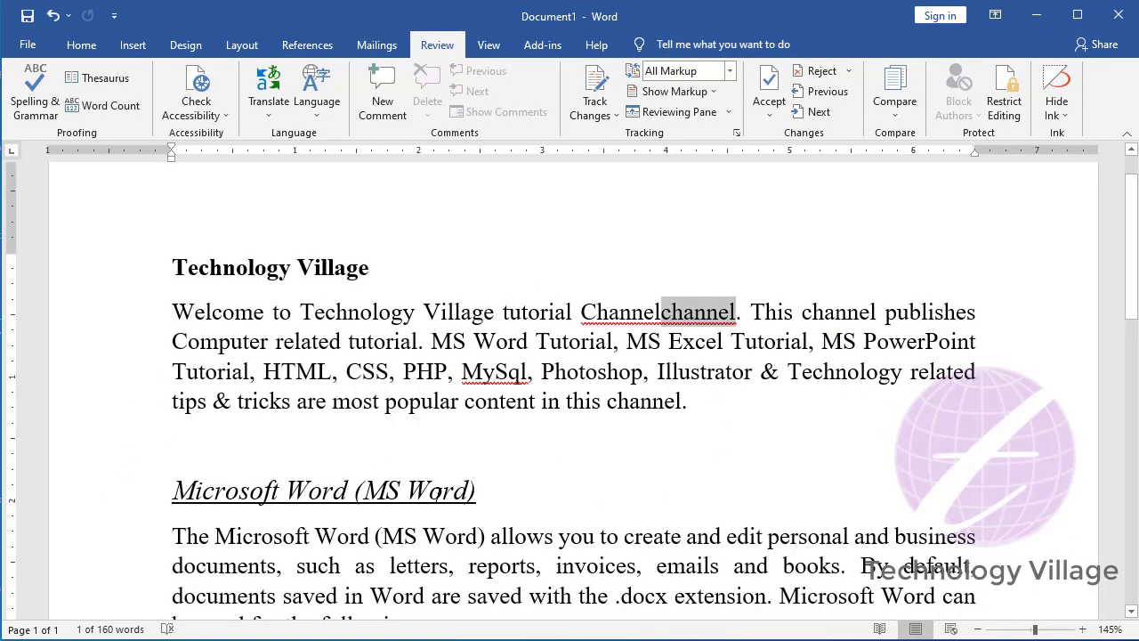
key(Delete)
scroll(275, 439, down, 3)
scroll(416, 431, up, 2)
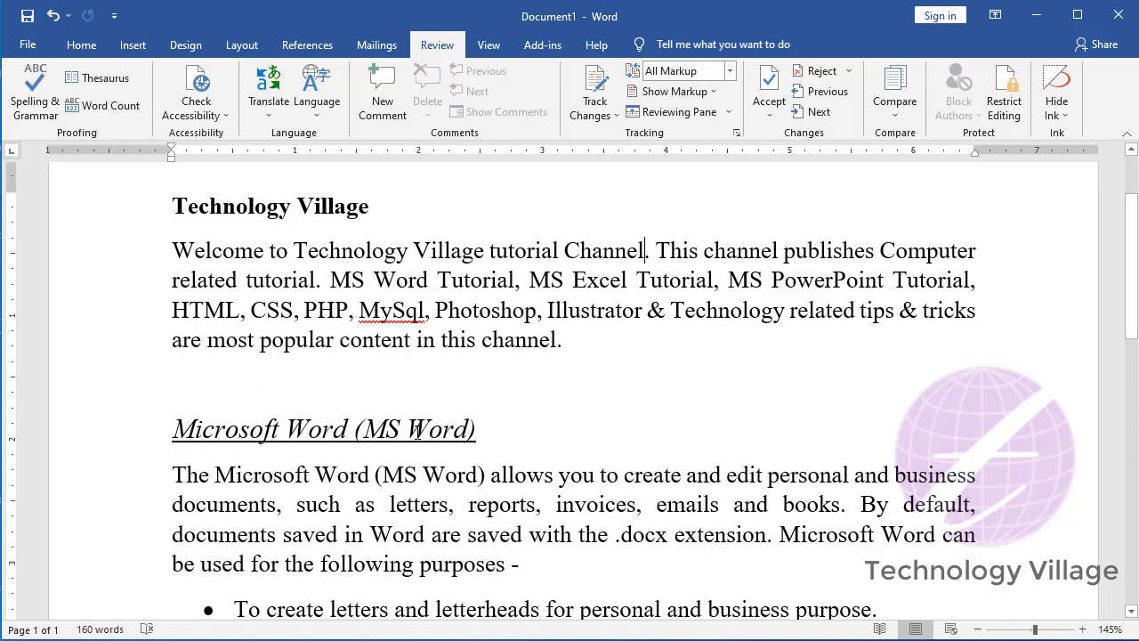
scroll(416, 431, up, 1)
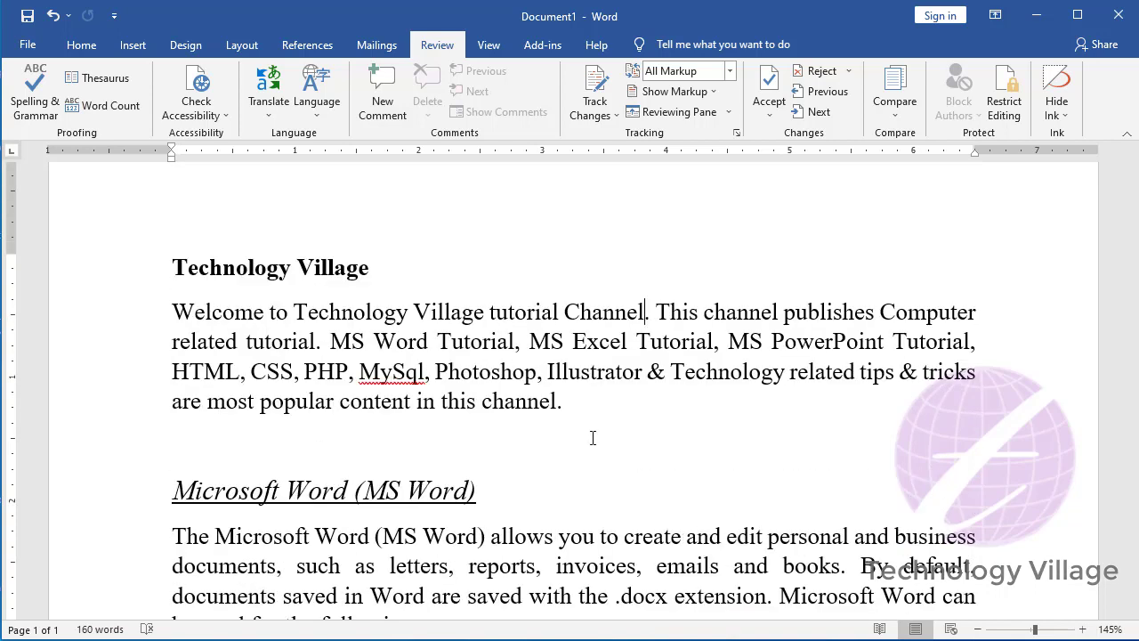